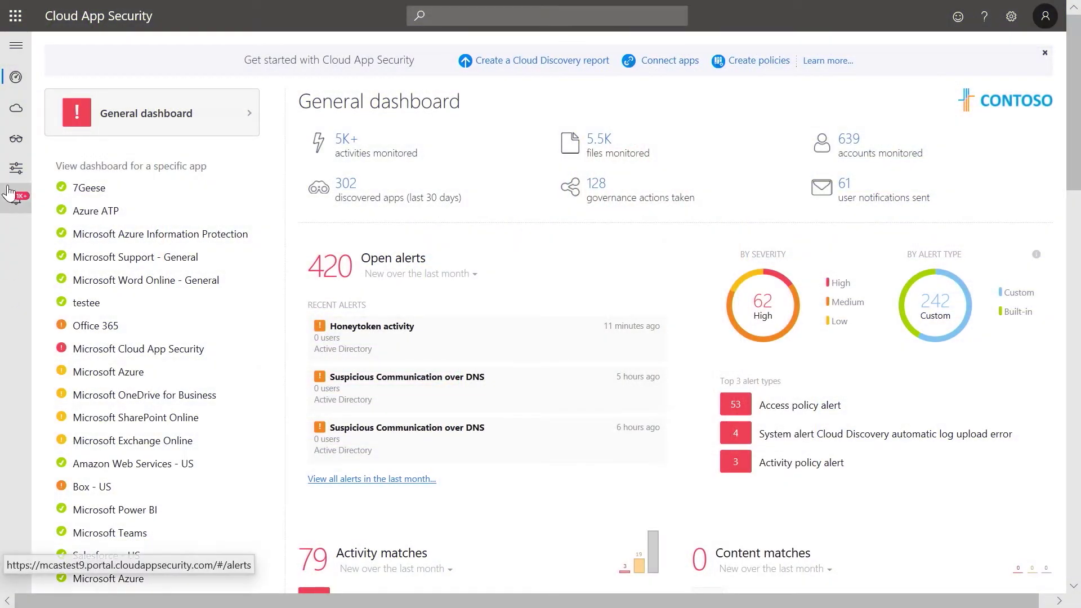
Start a new session policy from the Policies list via Create policy.
mouse_move(17, 176)
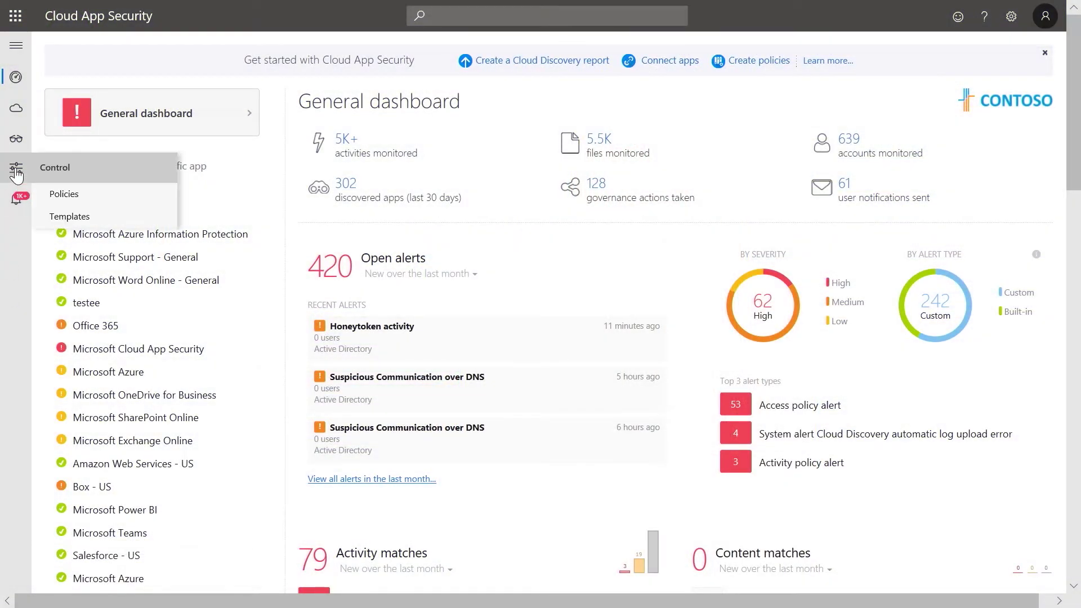
click(74, 199)
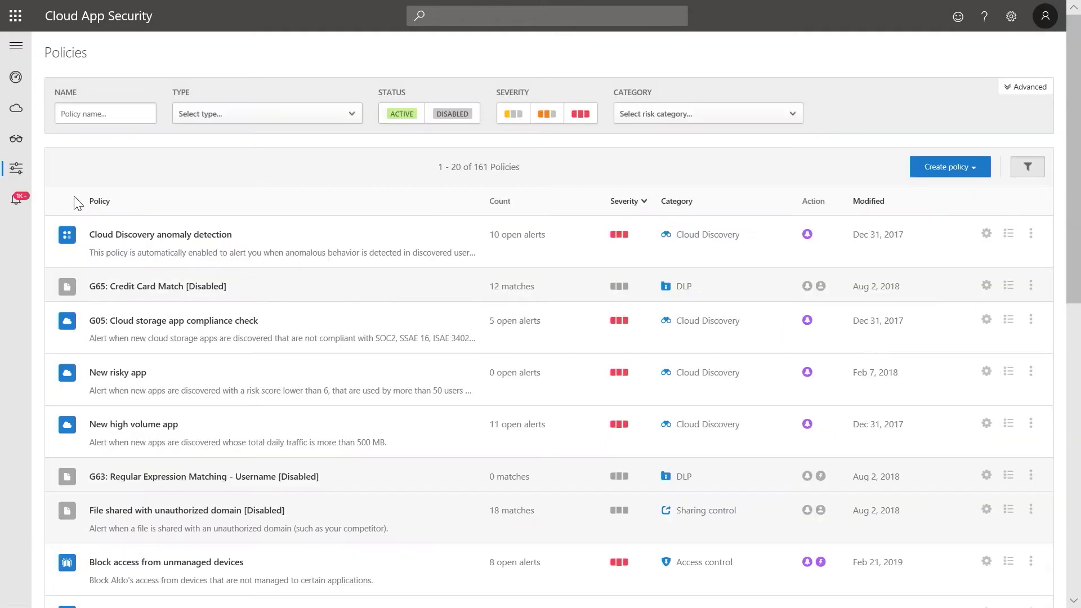
click(966, 170)
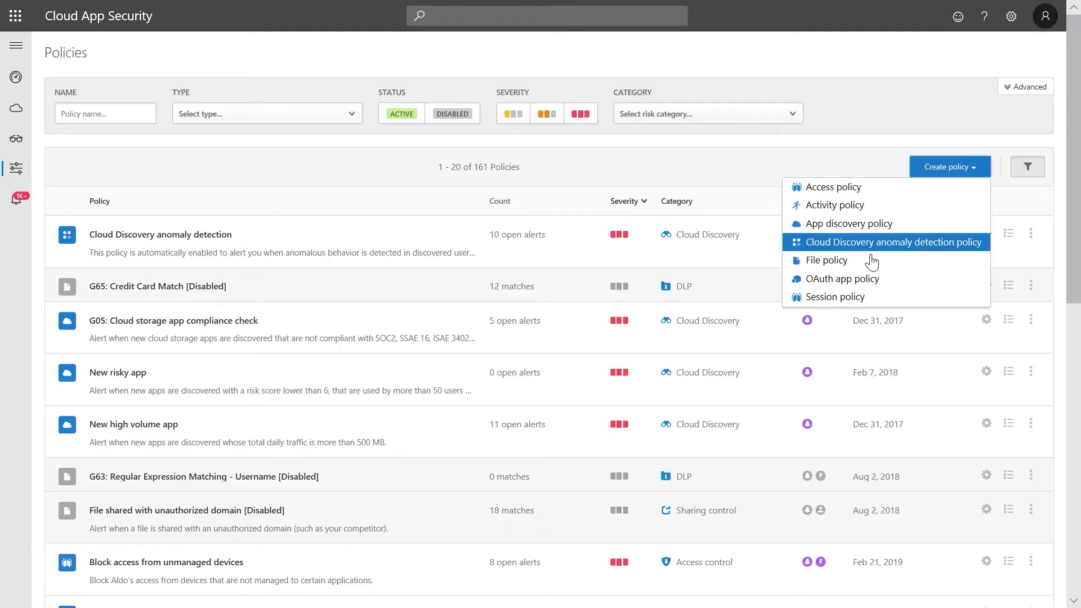
click(835, 297)
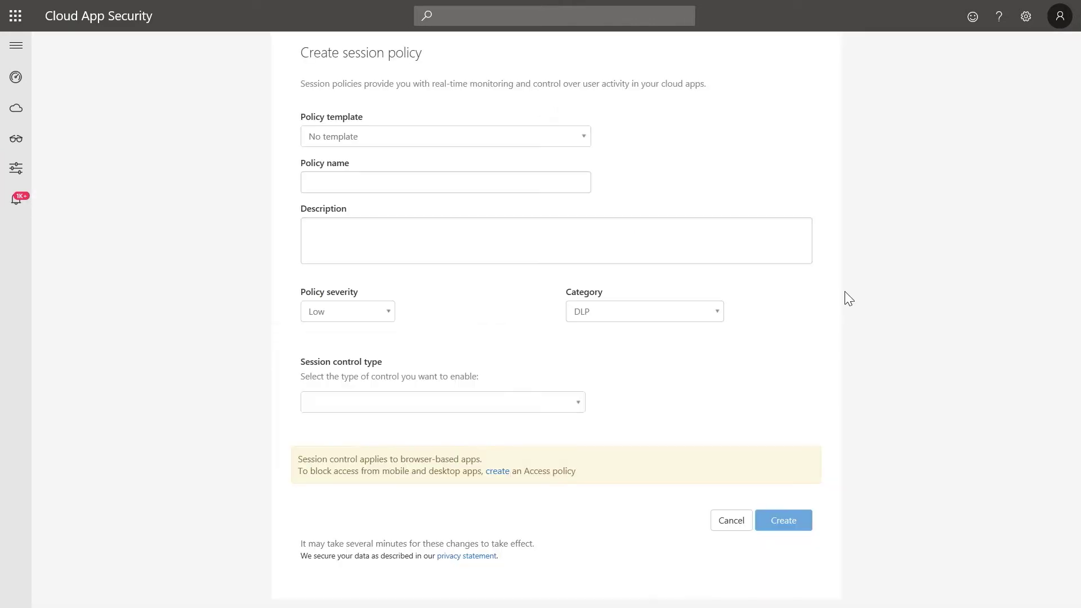
Name it 'Block downloads for external users', keep category DLP, and choose Control file download (with DLP).
click(468, 183)
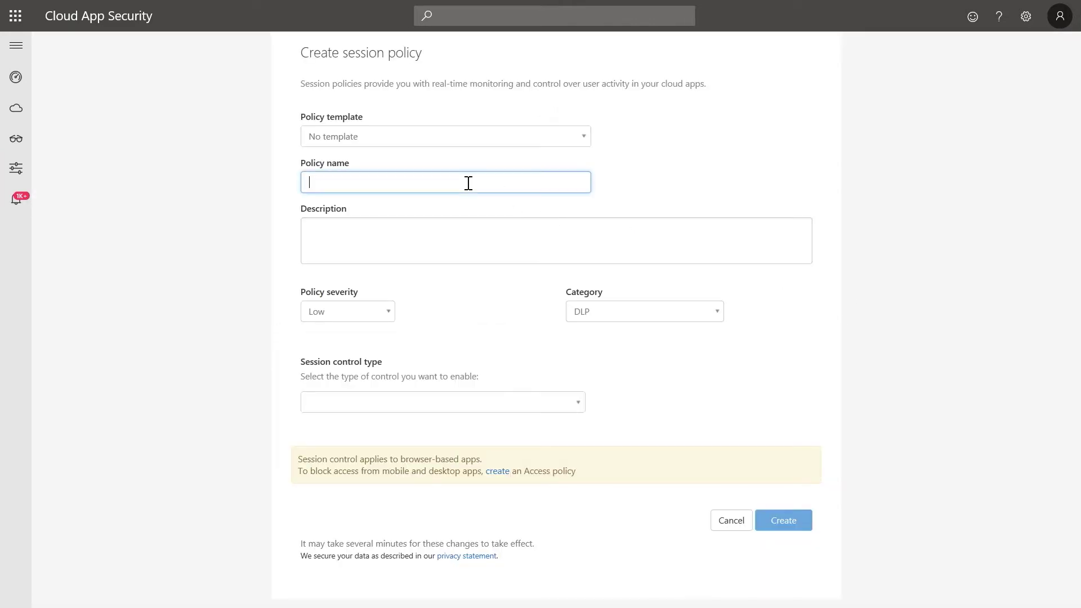
text(Block downloads for external users)
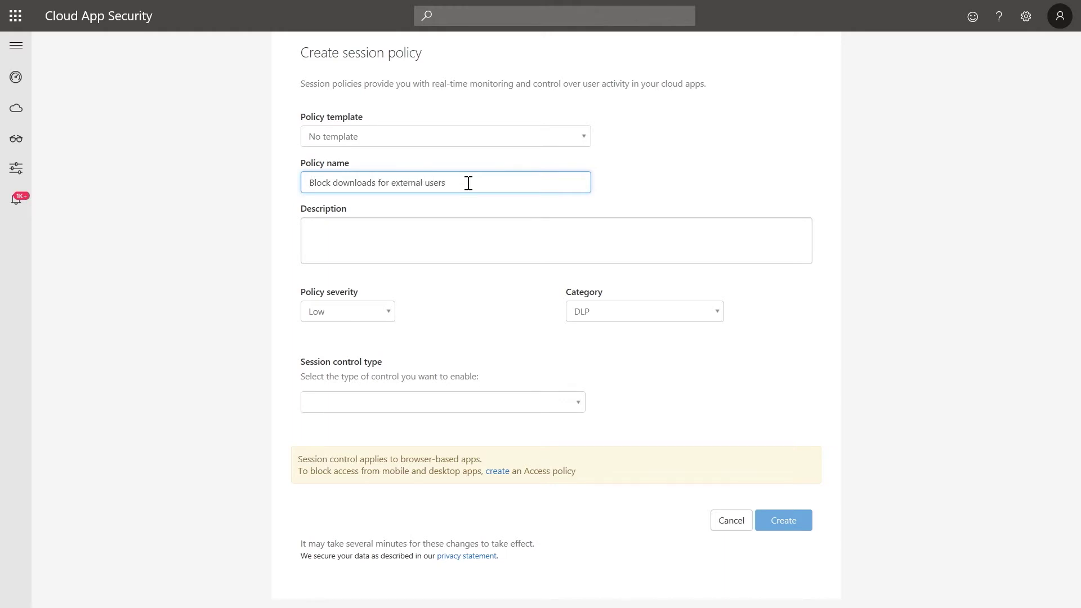
click(379, 241)
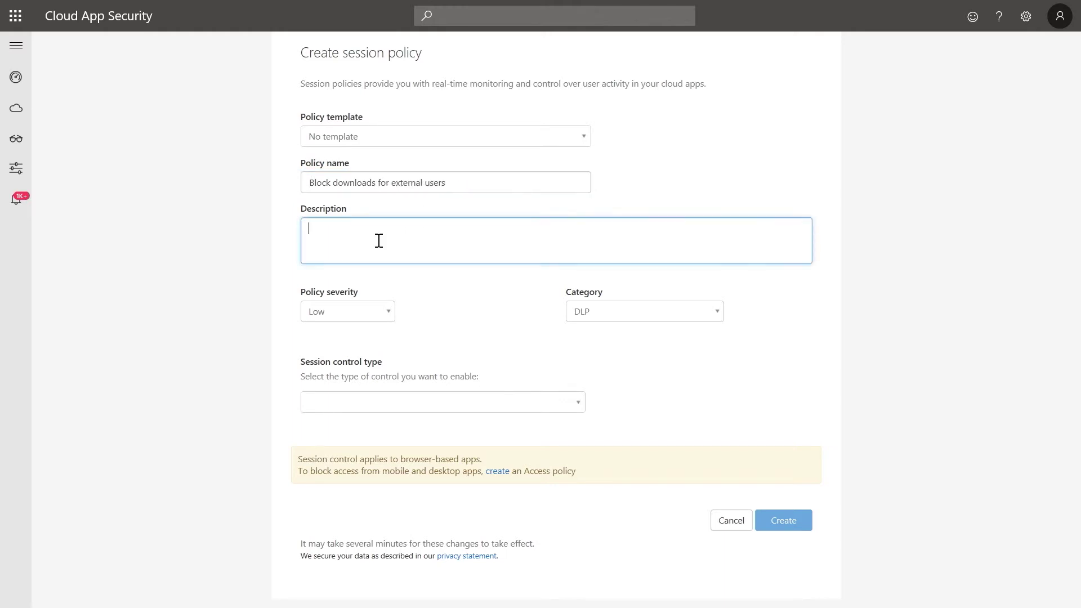
click(613, 311)
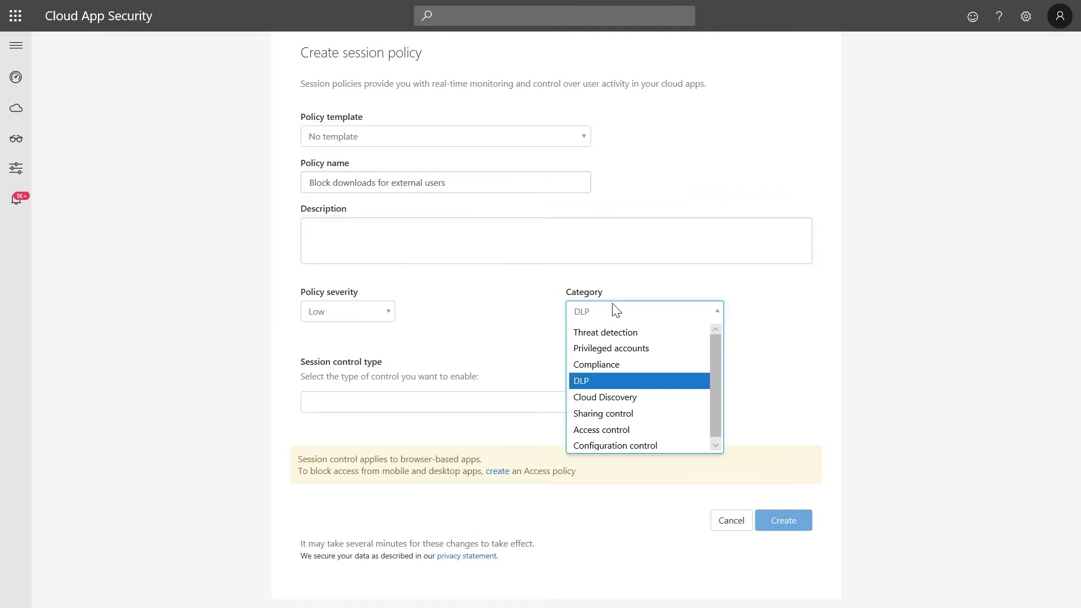
click(612, 387)
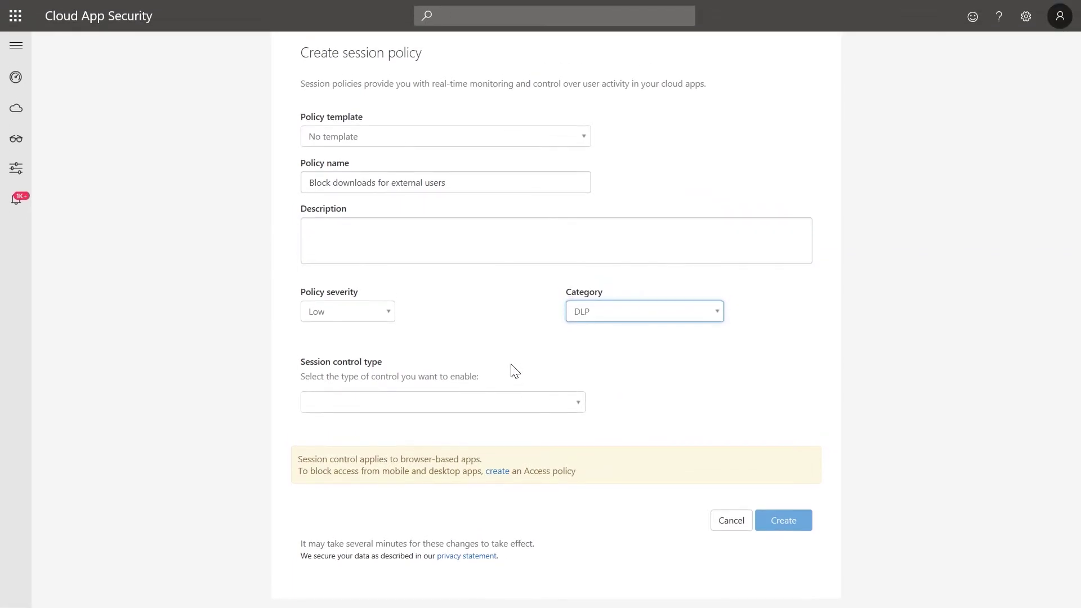
click(416, 395)
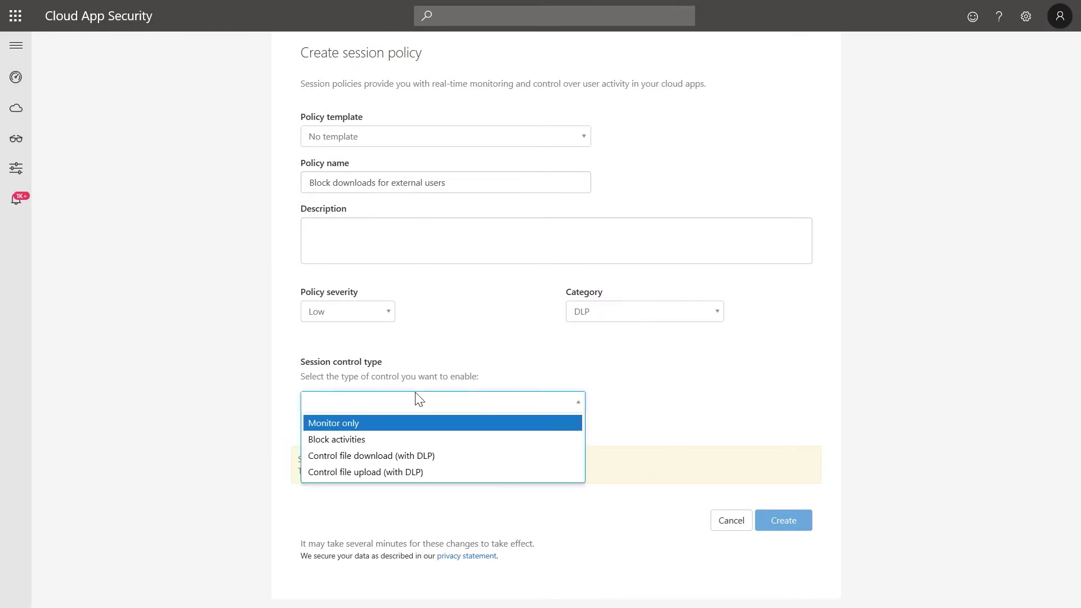
click(367, 456)
Add a User Name equals filter matching the external user.
scroll(367, 456, down, 6)
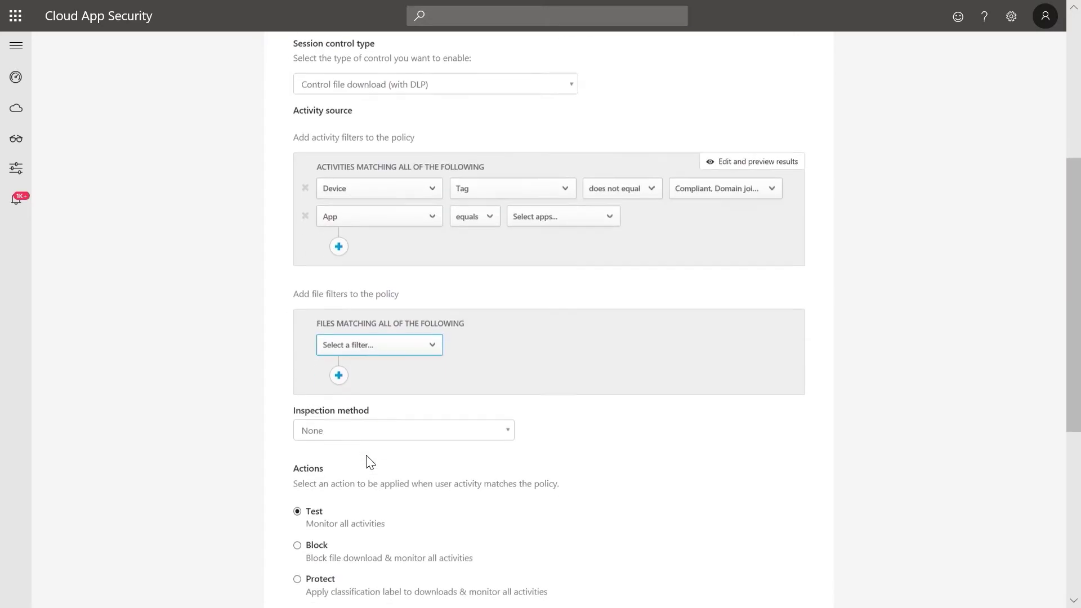
click(339, 213)
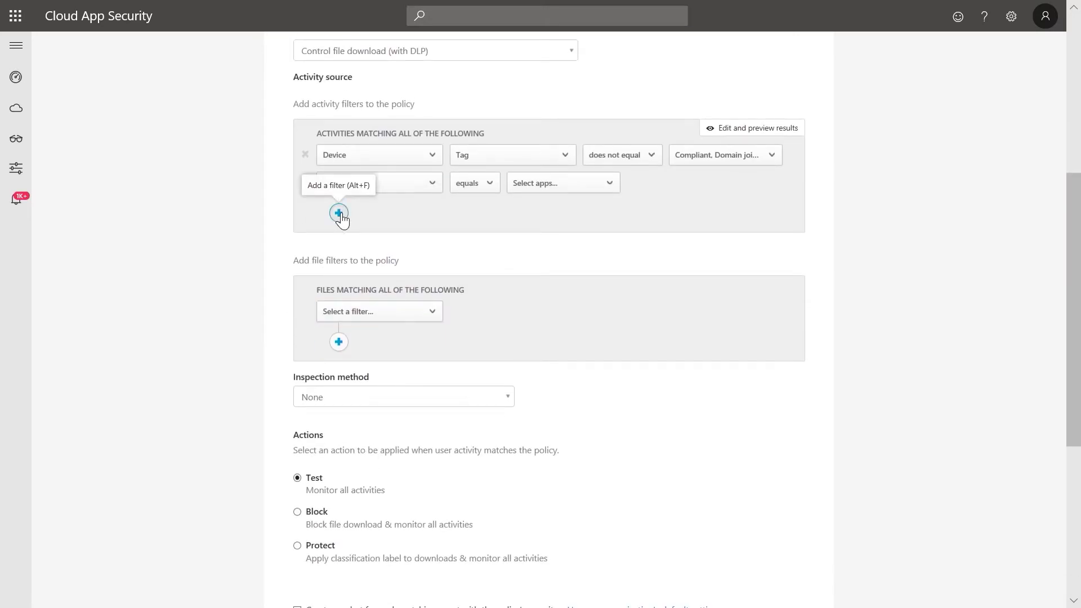
click(380, 213)
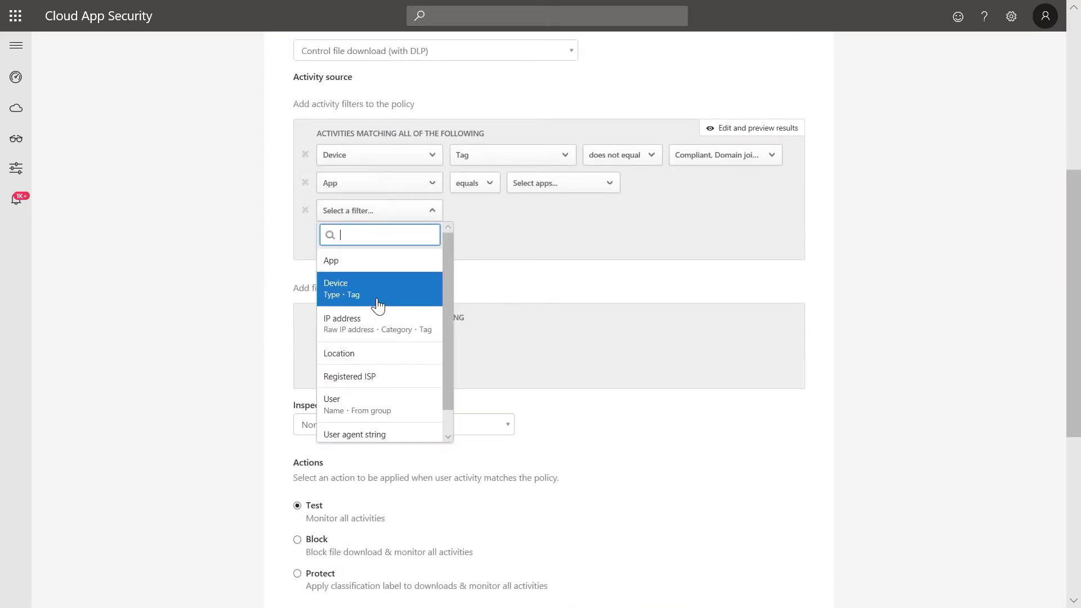
scroll(372, 301, down, 1)
click(370, 322)
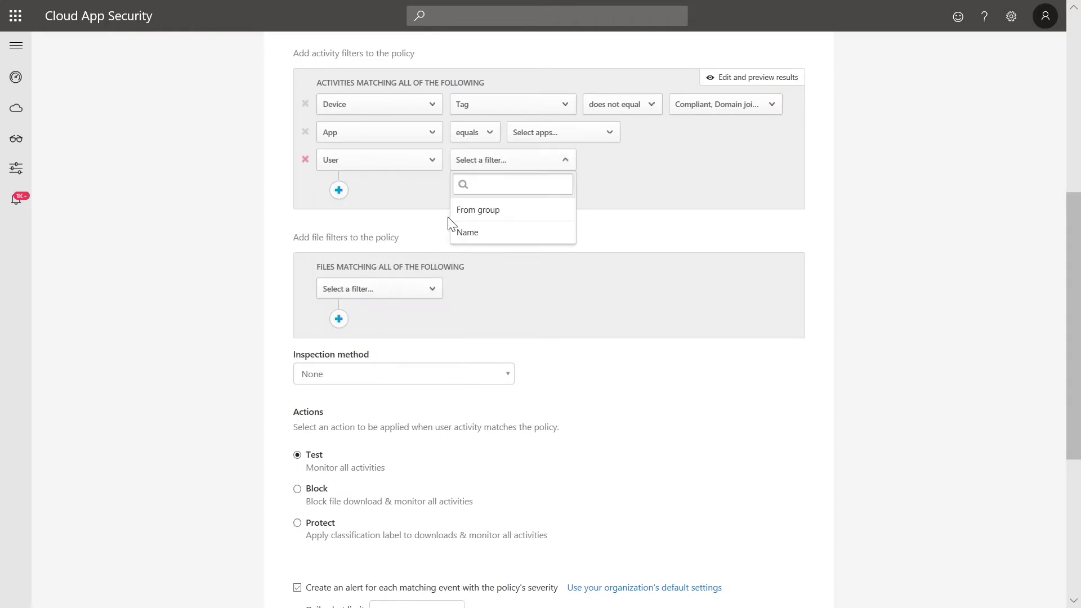
click(483, 233)
click(684, 185)
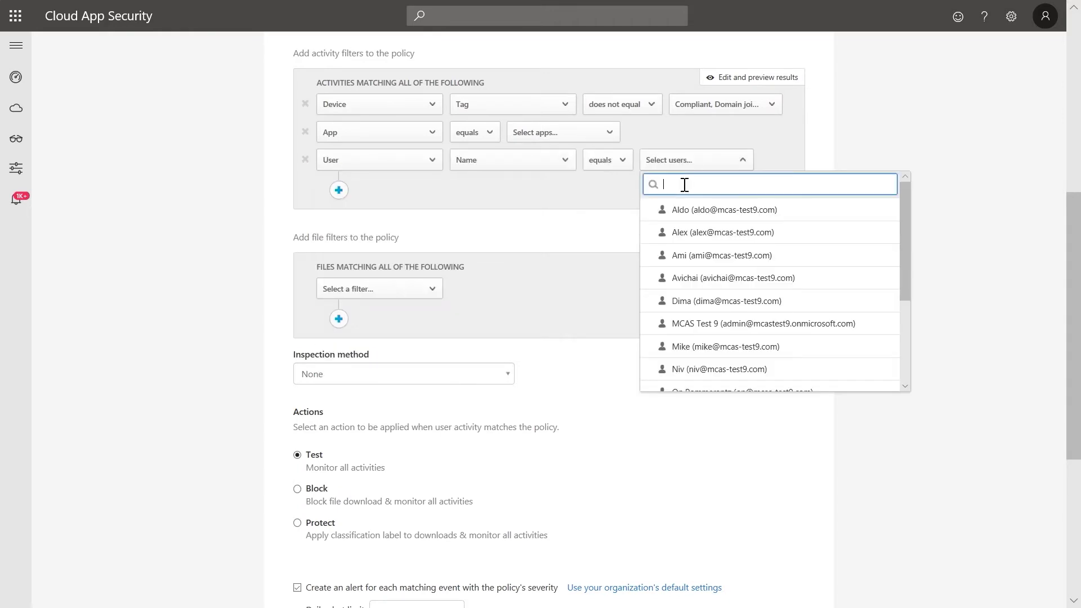
text(ronald)
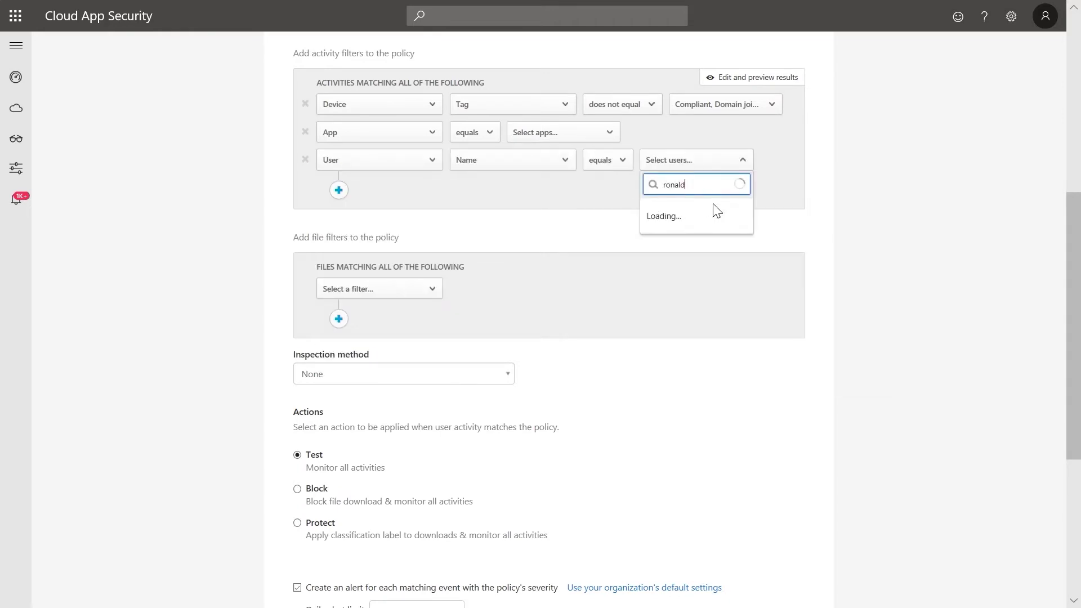
click(714, 208)
click(581, 200)
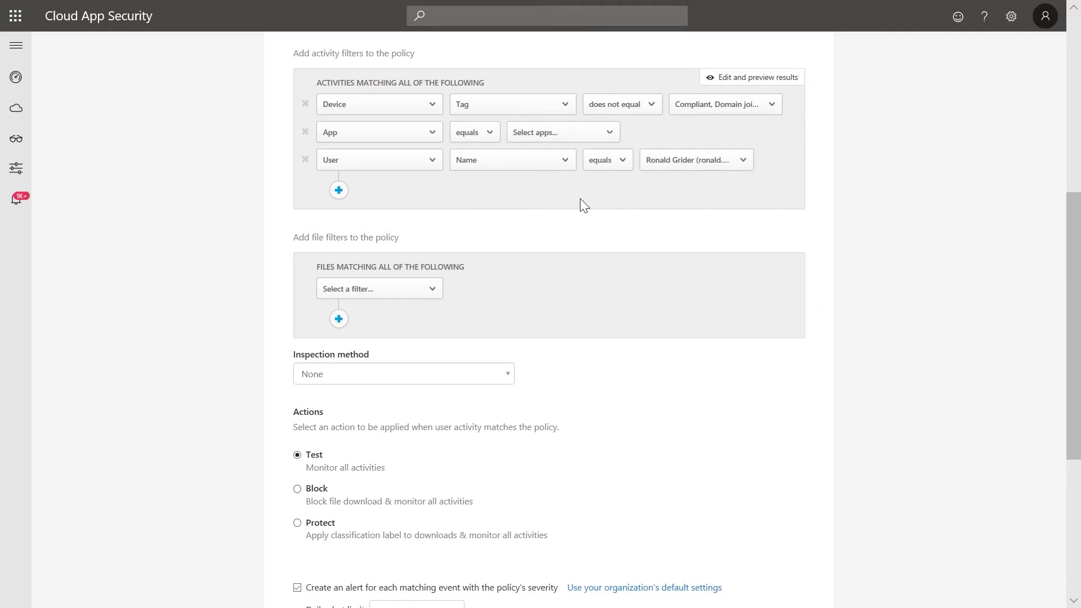
Delete the App filter row and set the policy action to Block.
click(305, 132)
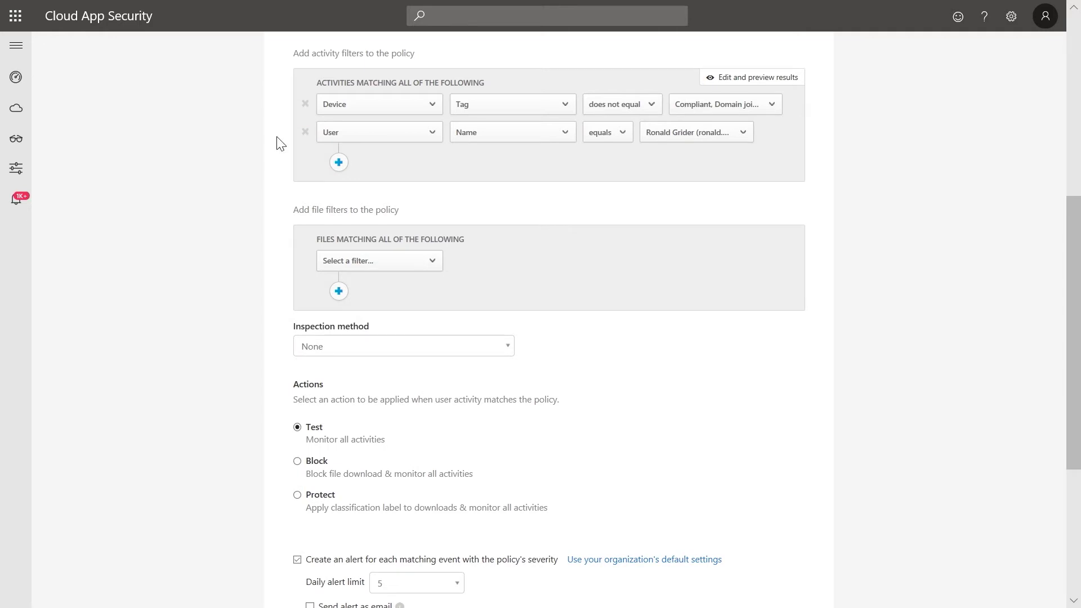
scroll(279, 143, down, 1)
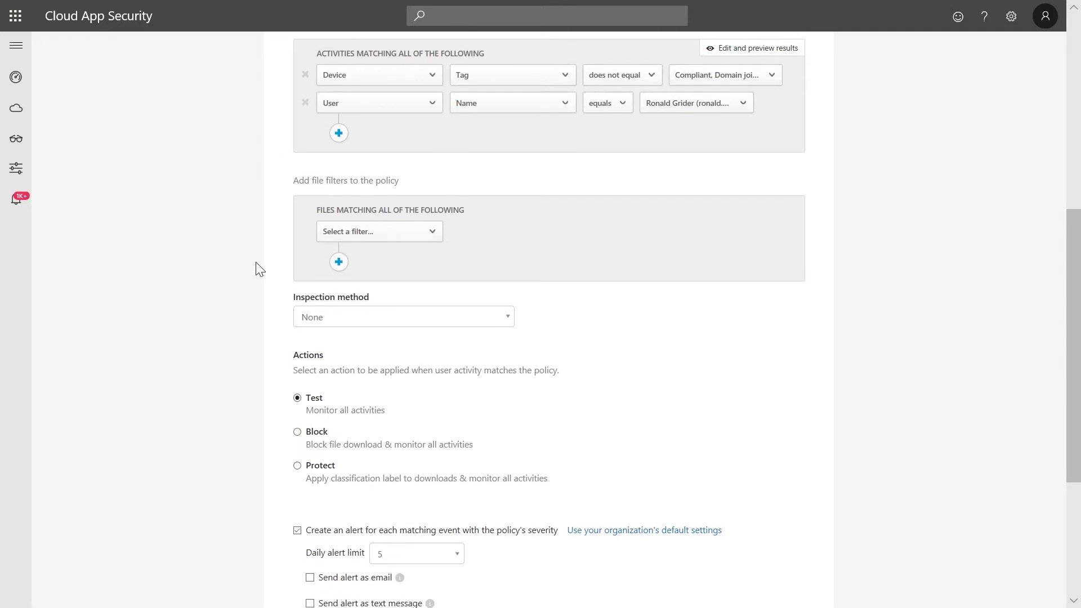
scroll(258, 269, down, 2)
click(297, 345)
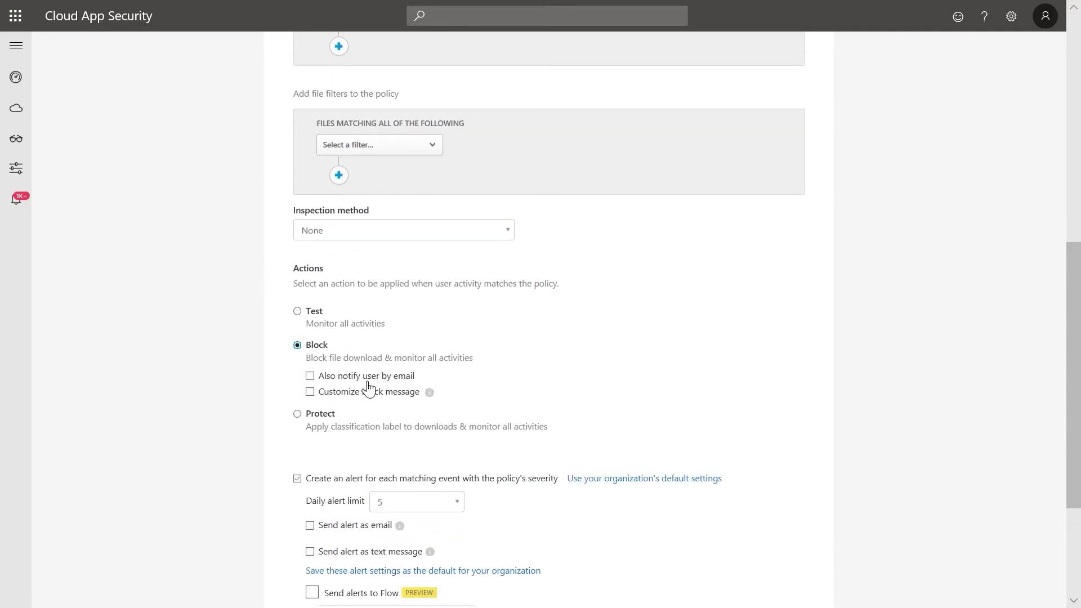
Set the custom block message 'You can view this file, but cannot download it to an unmanaged device' and create the policy.
click(310, 394)
click(381, 428)
text(You can vi)
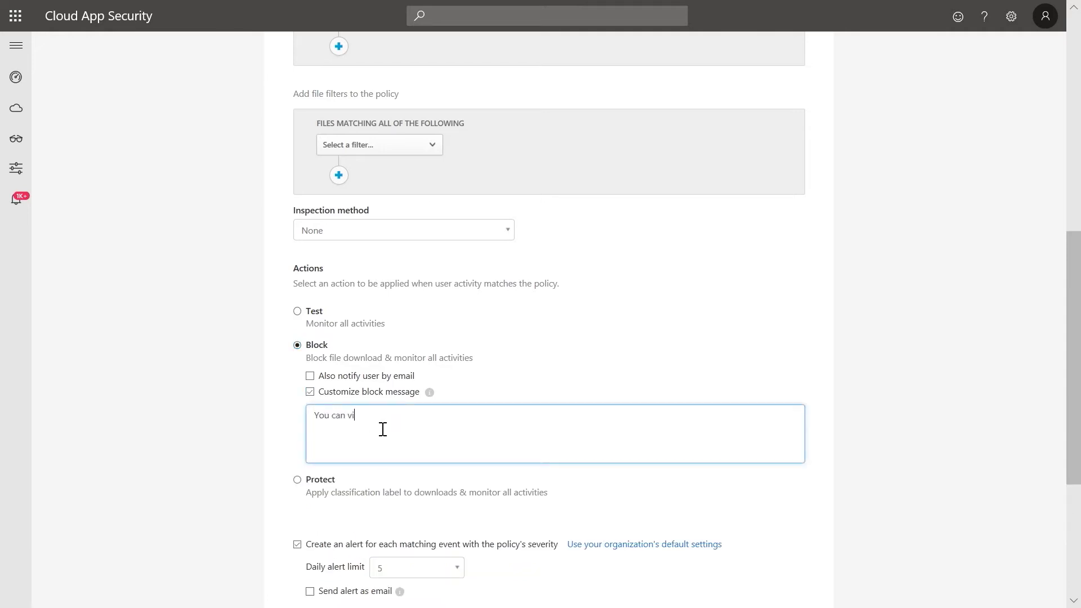
text(ew this file, but cannot download it to an unmanage )
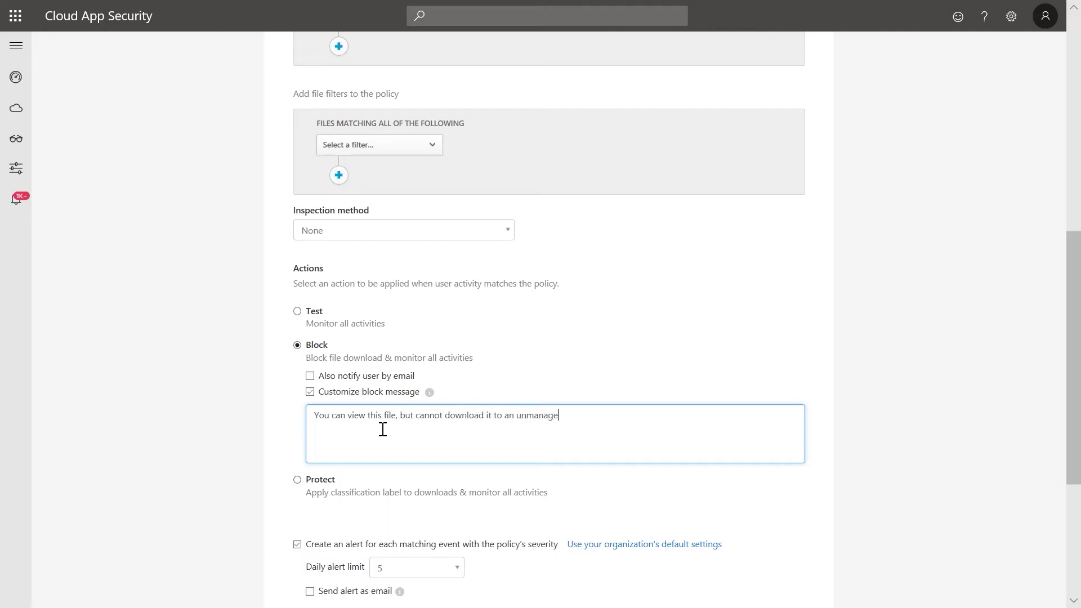
text(d device)
scroll(187, 442, down, 5)
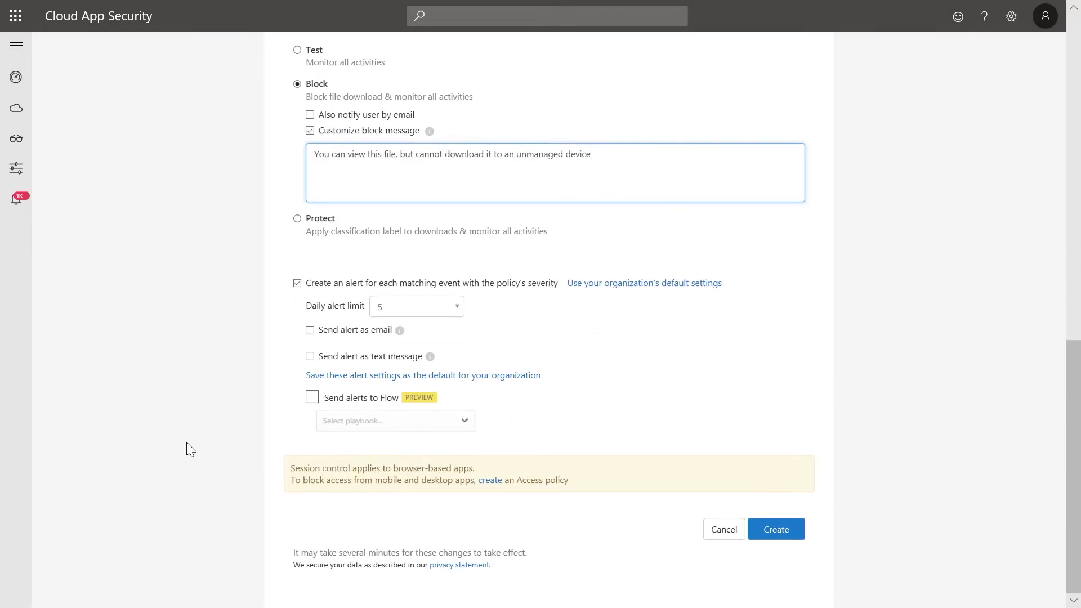
click(791, 535)
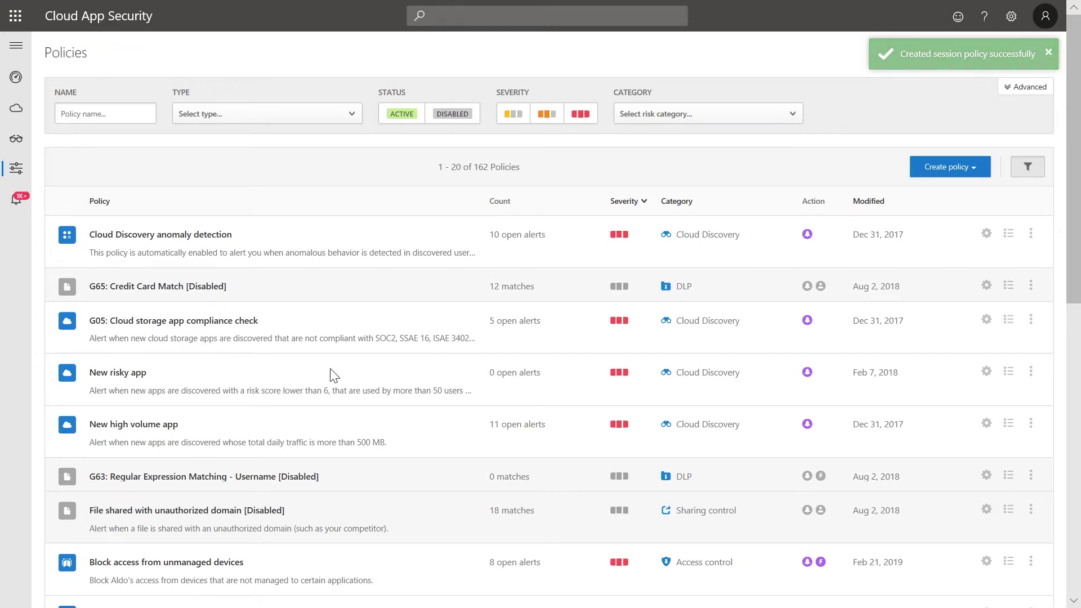
Choose Create policy > Session policy to open a blank form for a second policy.
click(969, 179)
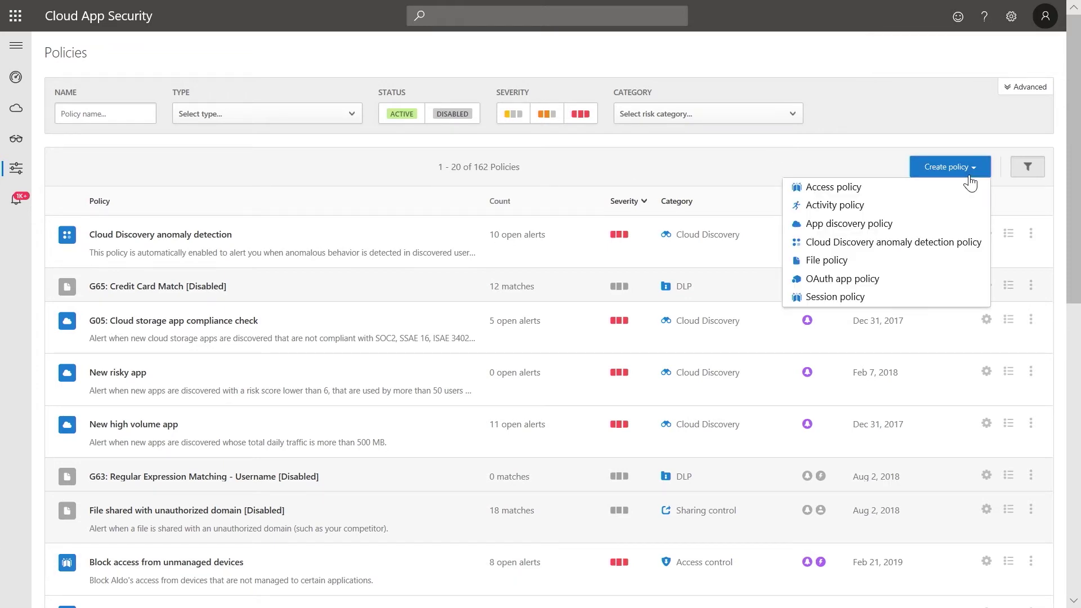
click(844, 296)
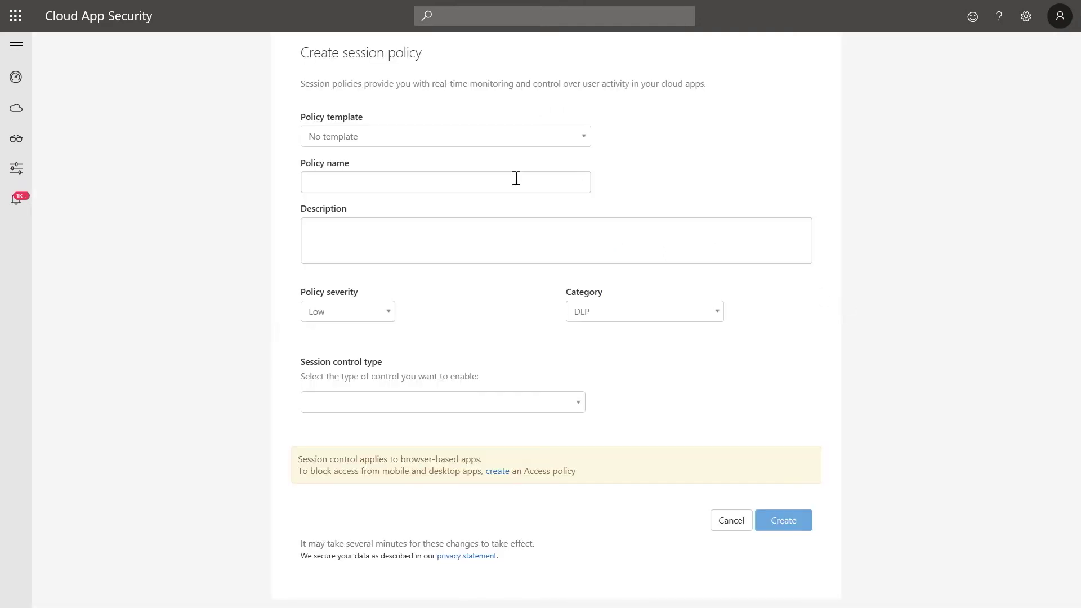
Name the policy 'Read-only mode for external users' with session control type Block activities.
click(442, 187)
text(R)
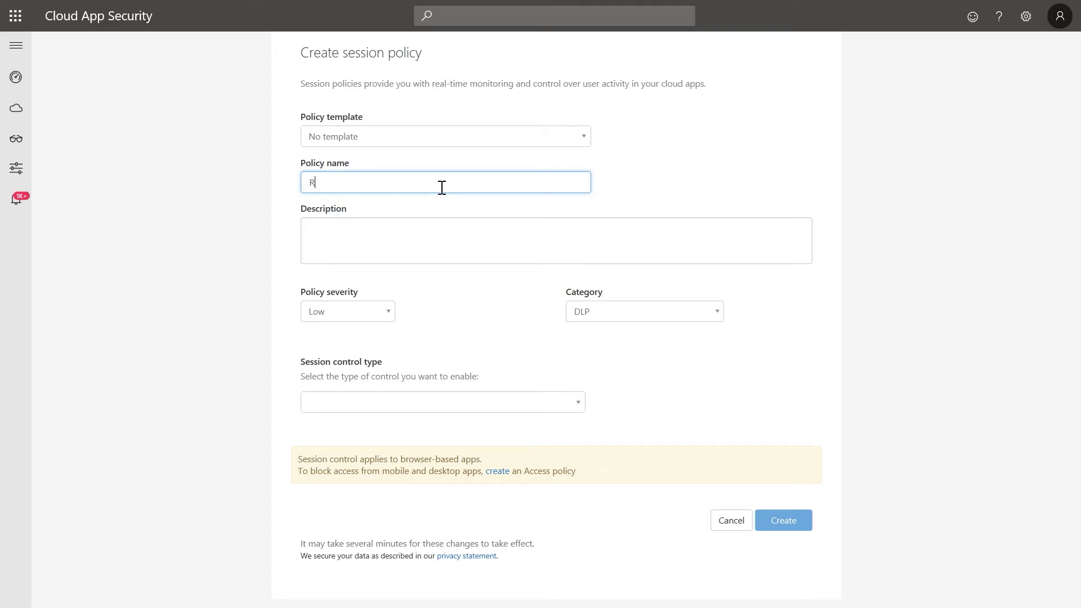
text(ead-only mode for external users)
click(388, 403)
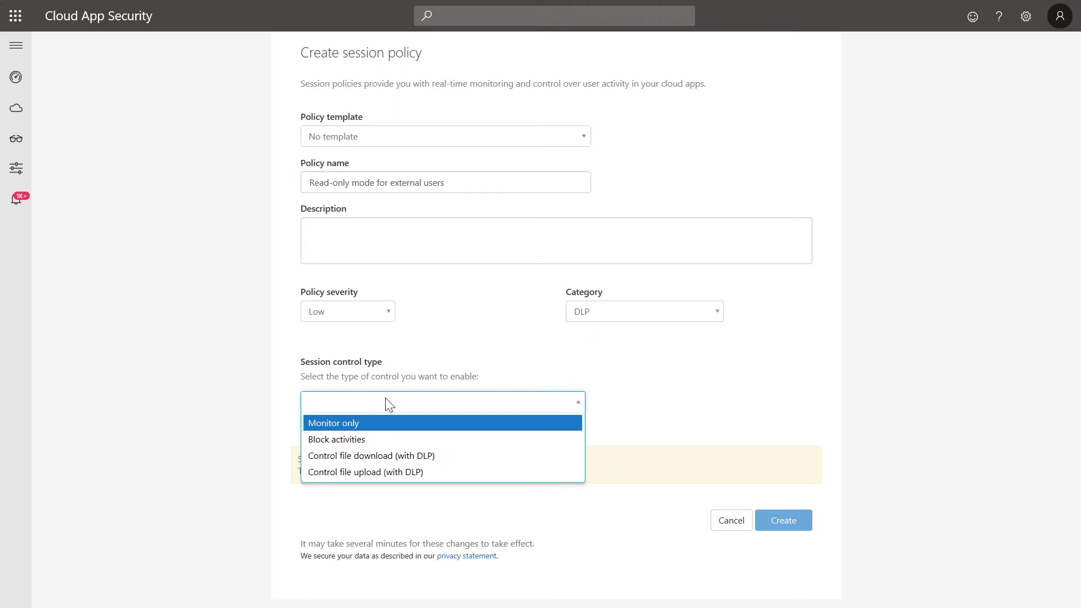
click(353, 445)
Add a User Name equals filter matching the external user.
scroll(243, 424, down, 5)
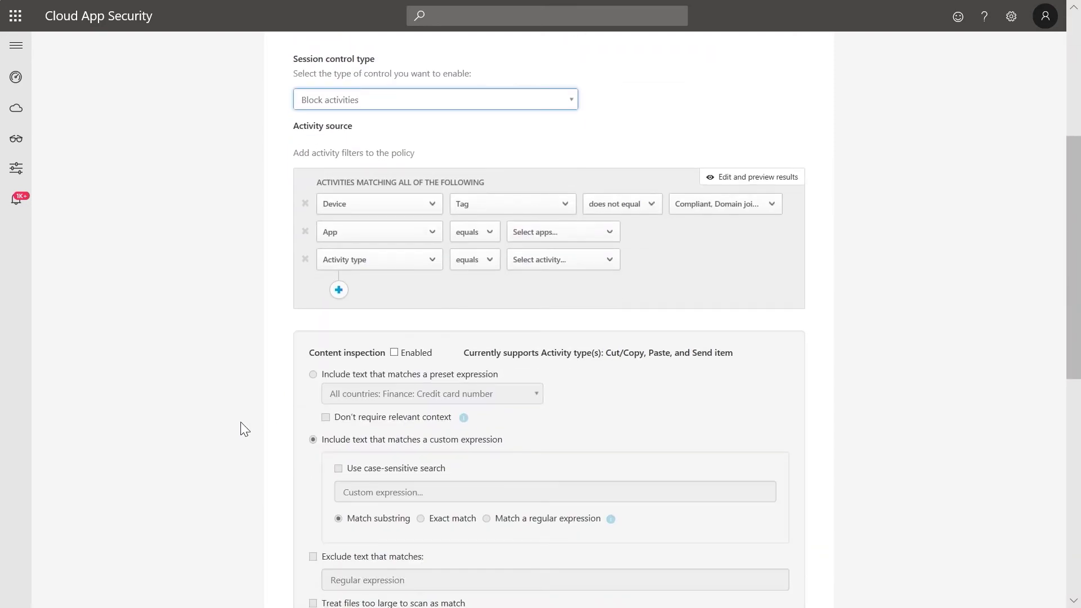
click(338, 290)
click(373, 292)
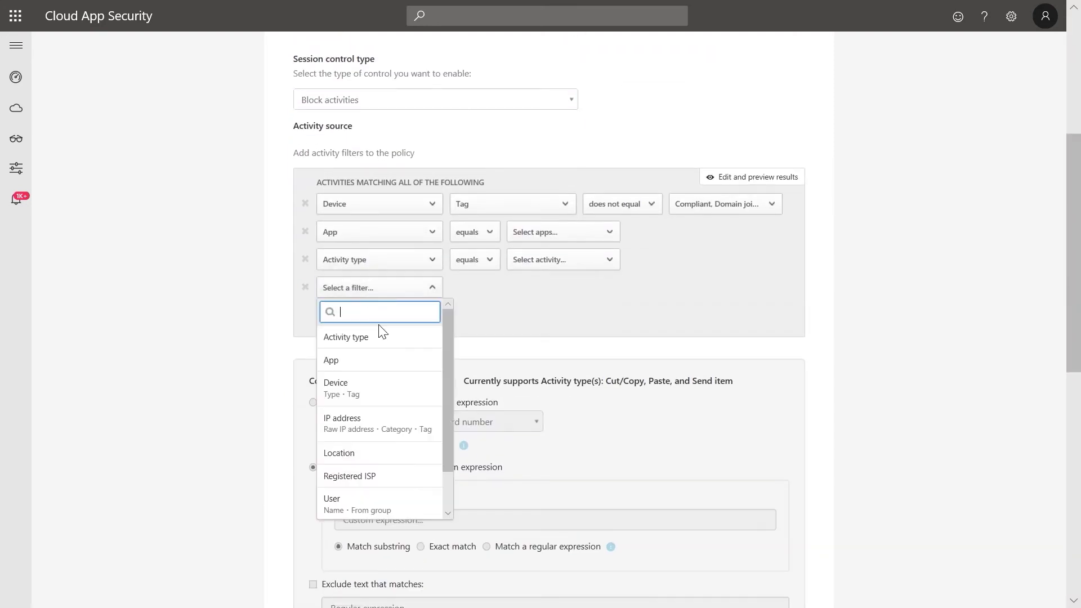
scroll(372, 394, down, 2)
click(364, 430)
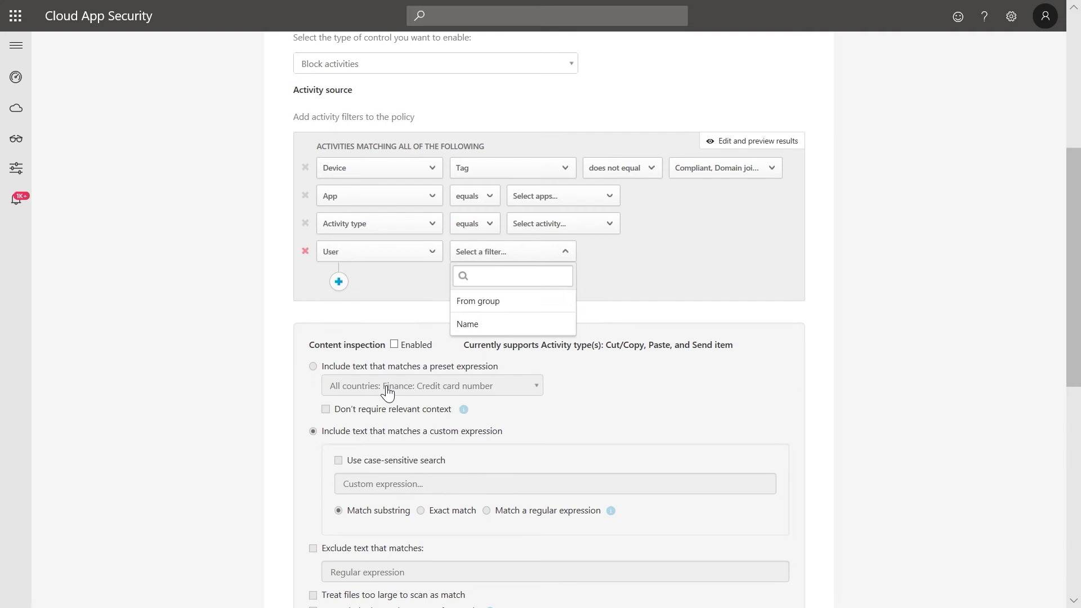
click(502, 323)
click(690, 269)
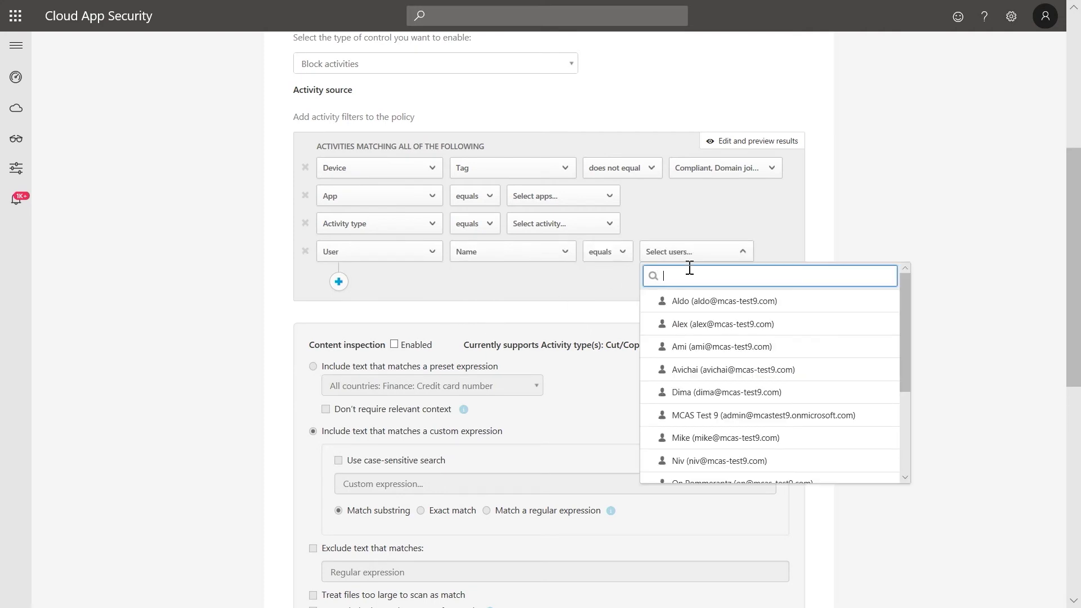
text(ronald)
click(697, 305)
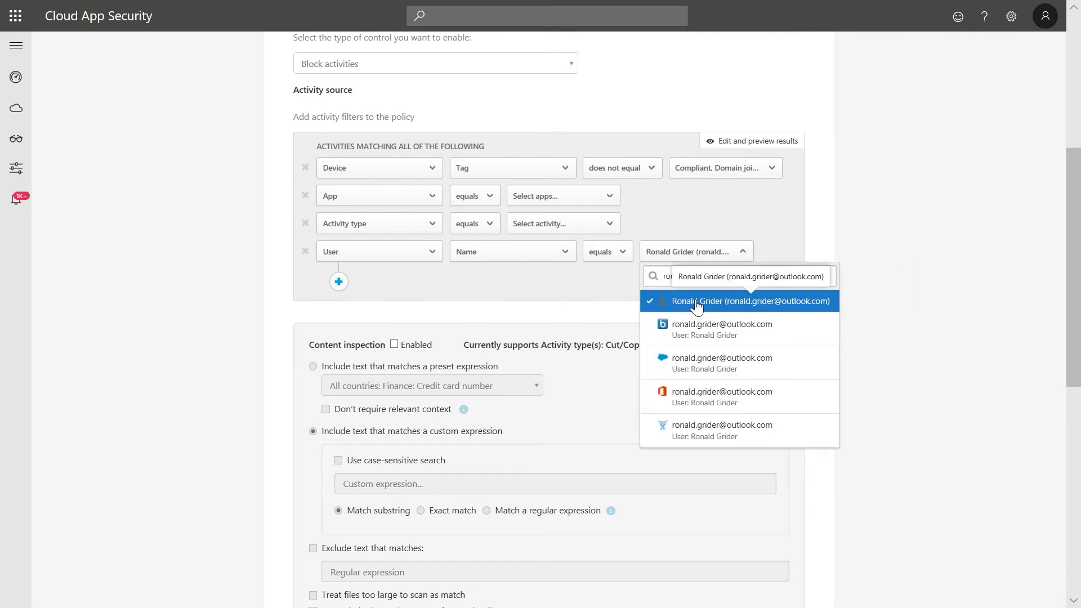
click(464, 282)
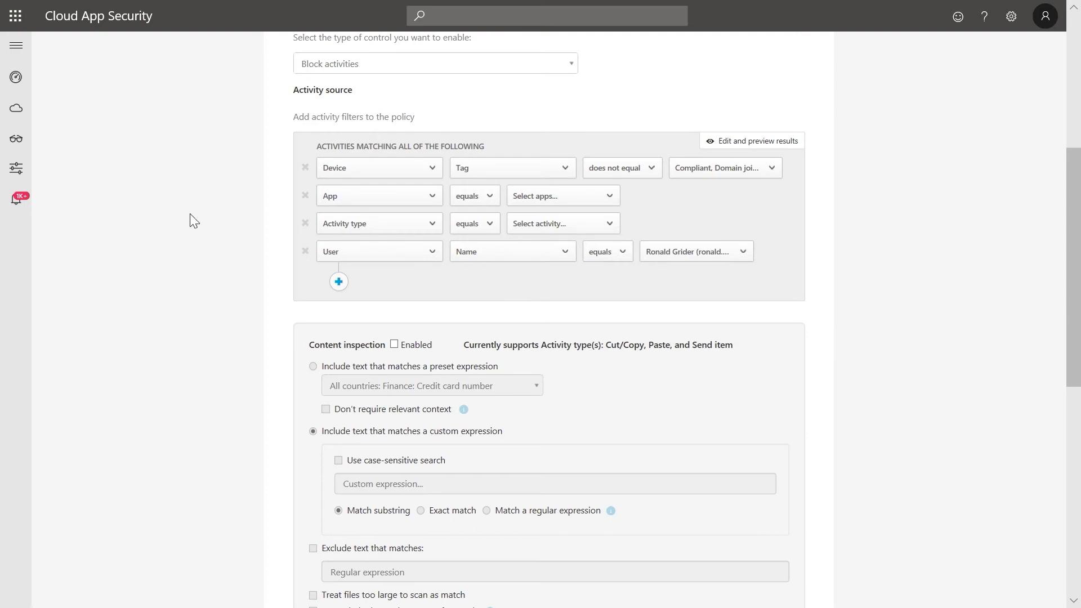
Remove the App filter and set Activity type to Print and Cut/Copy item.
click(305, 196)
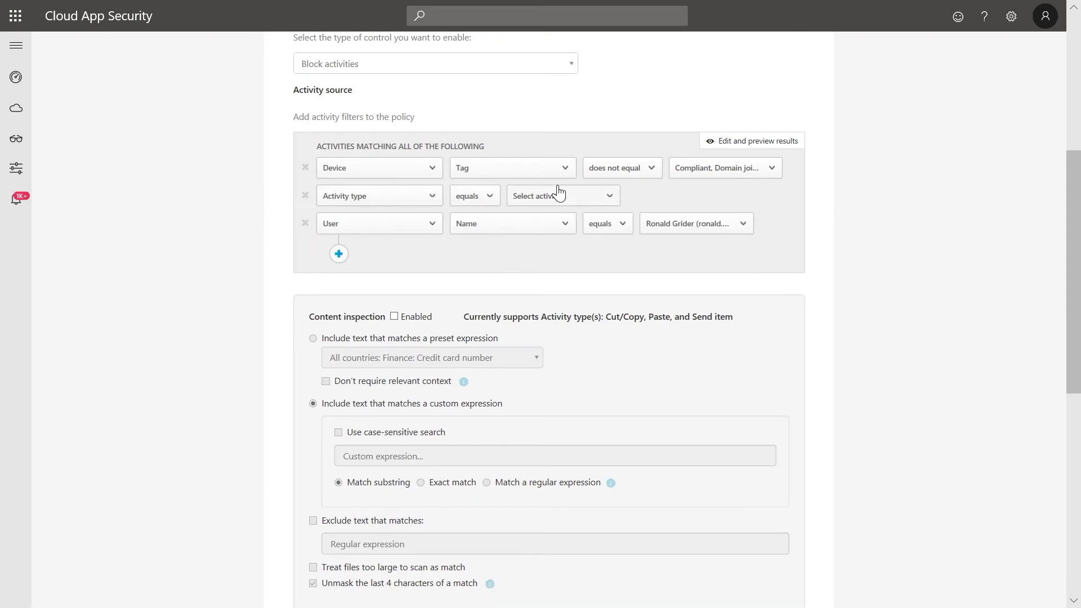
click(577, 196)
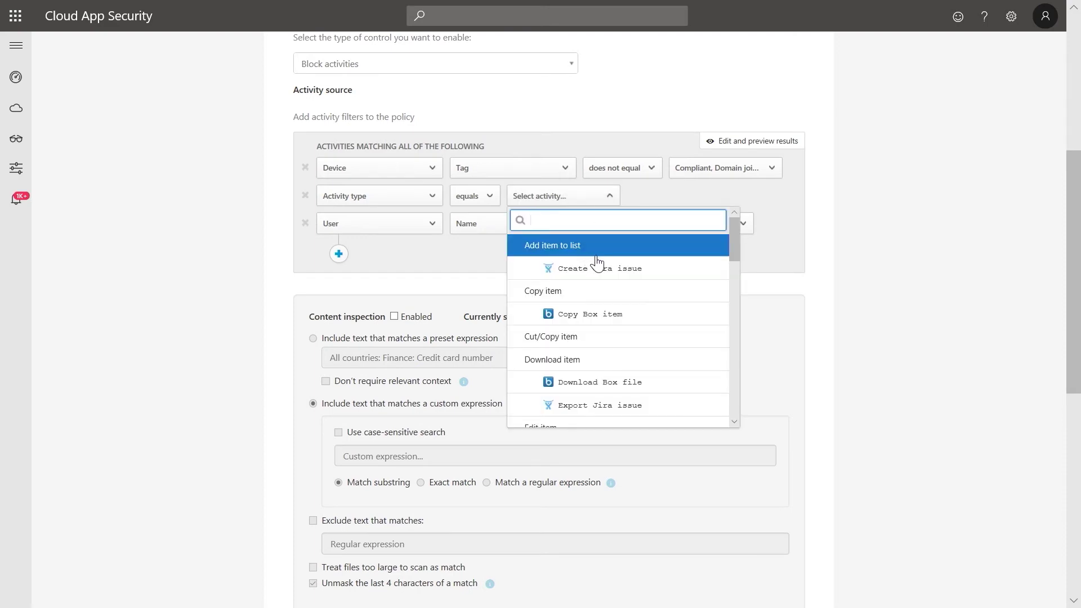
text(print)
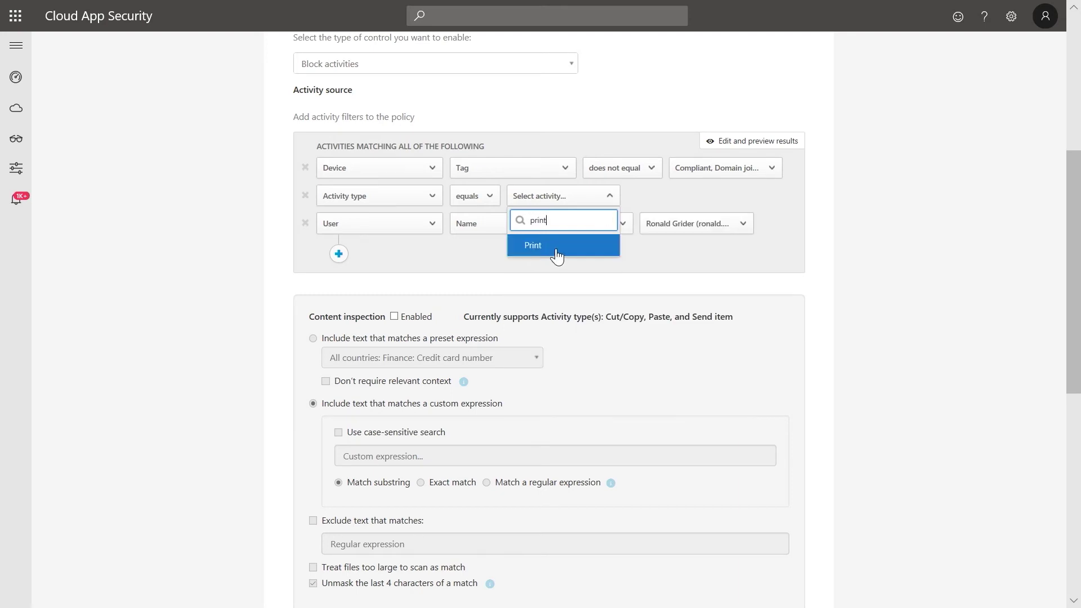
click(544, 256)
click(598, 198)
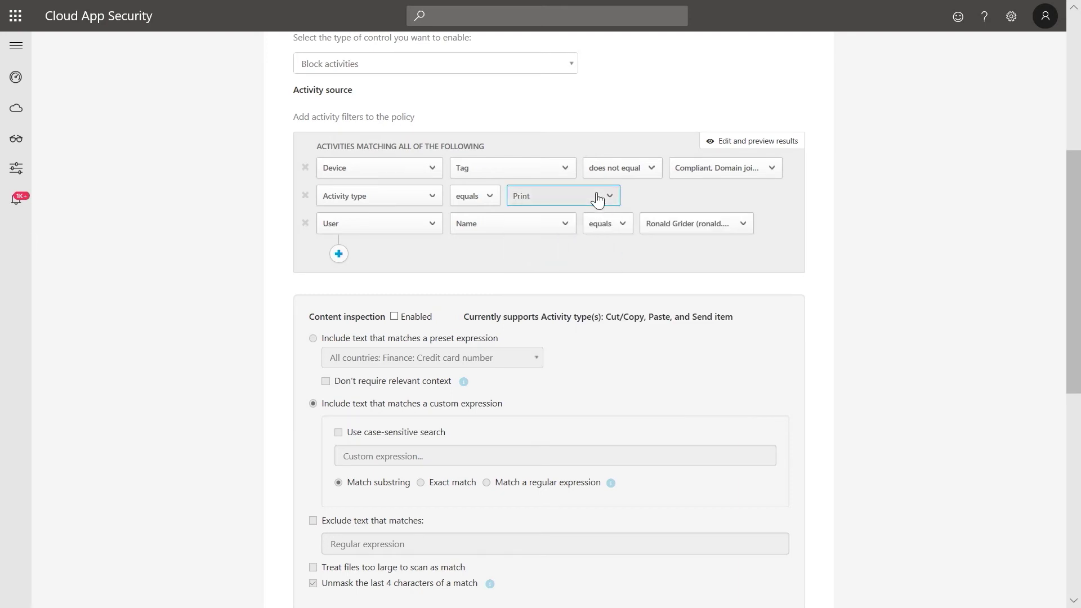
click(597, 198)
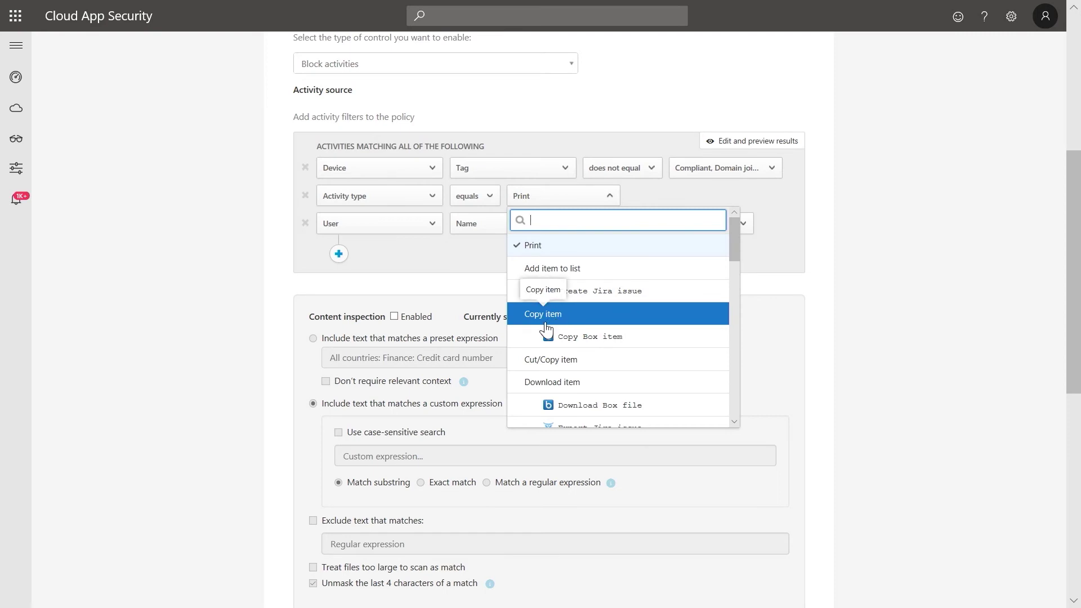
click(547, 362)
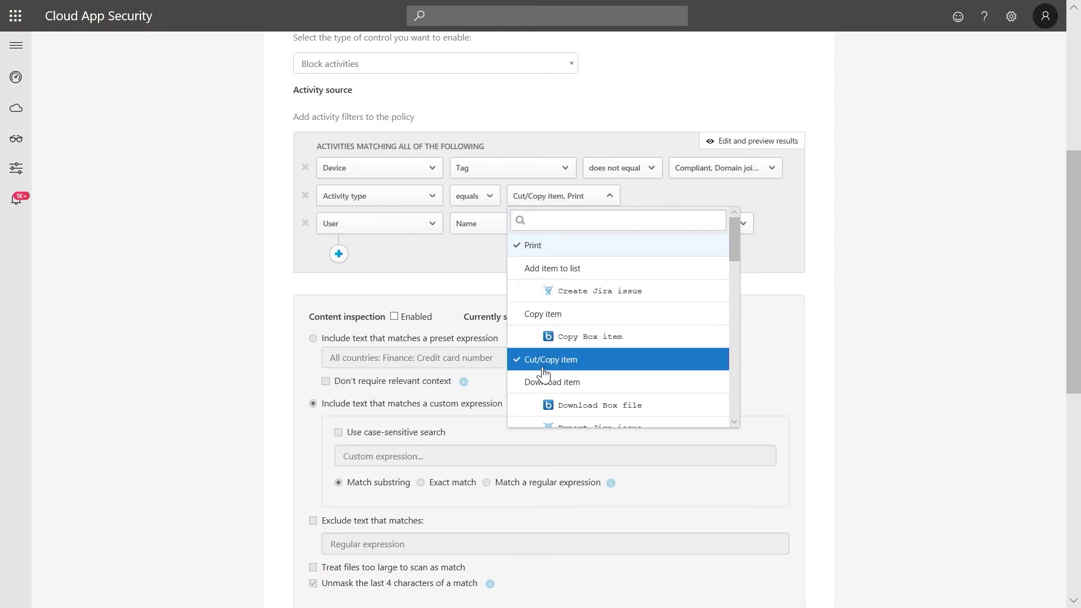
click(204, 290)
scroll(204, 290, down, 2)
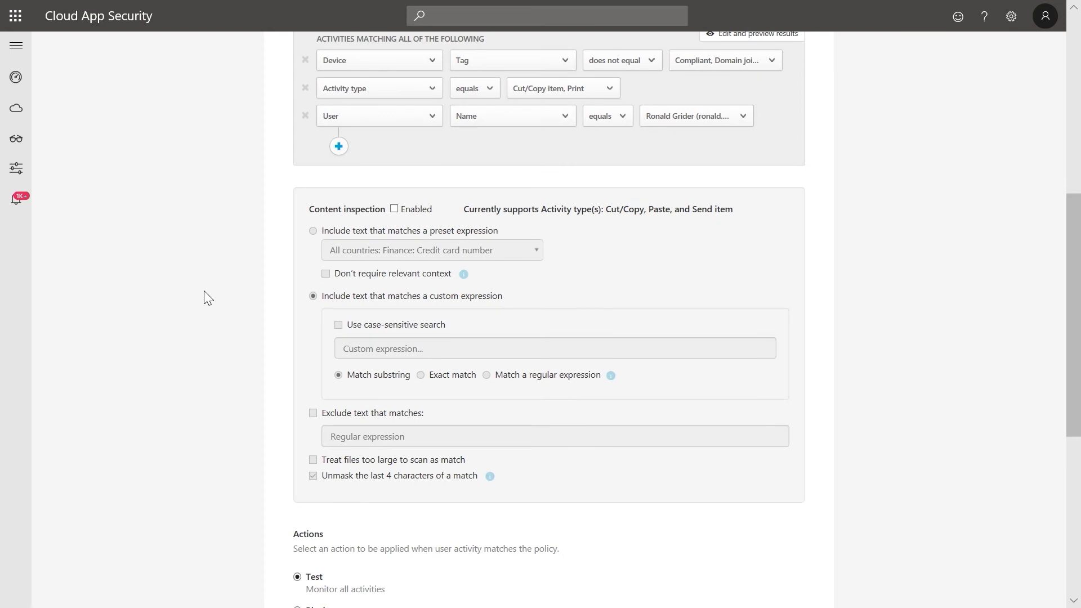
Choose Block as the read-only policy's action and save it with Create.
scroll(204, 290, down, 3)
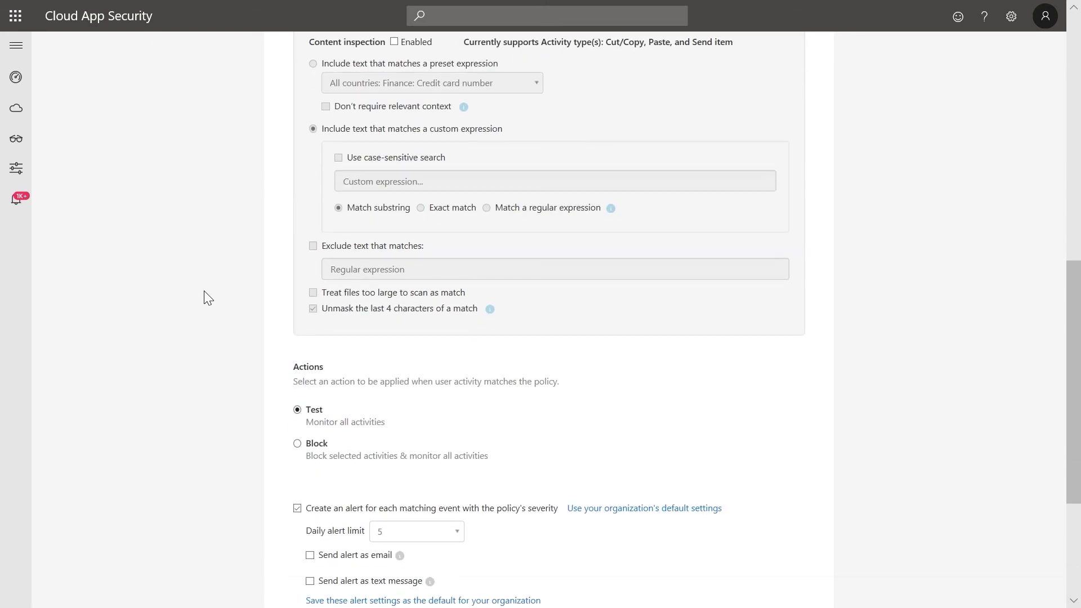
click(297, 444)
scroll(434, 435, down, 5)
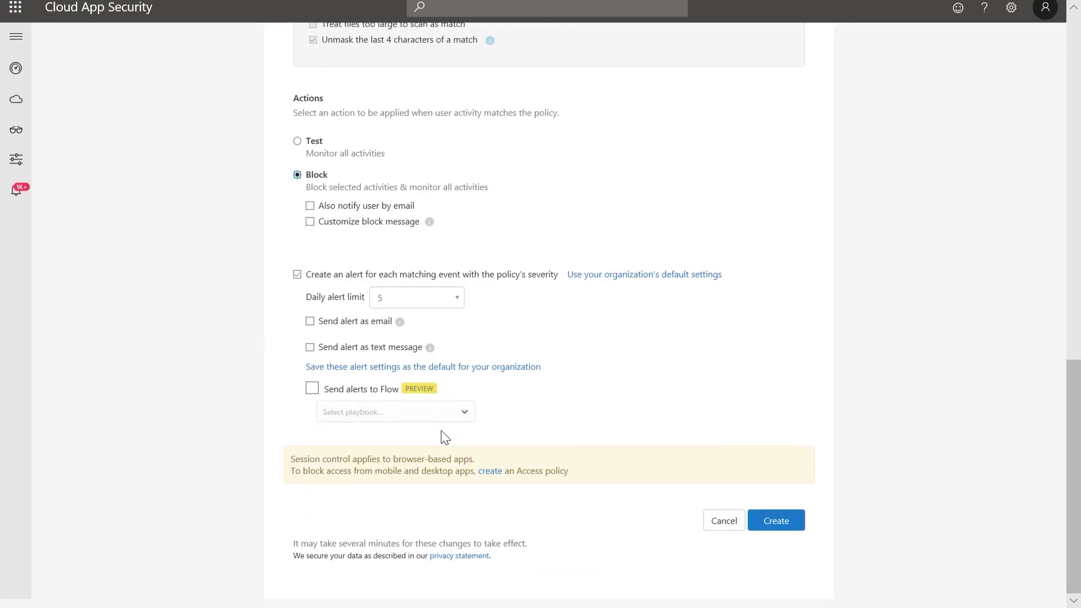
click(786, 532)
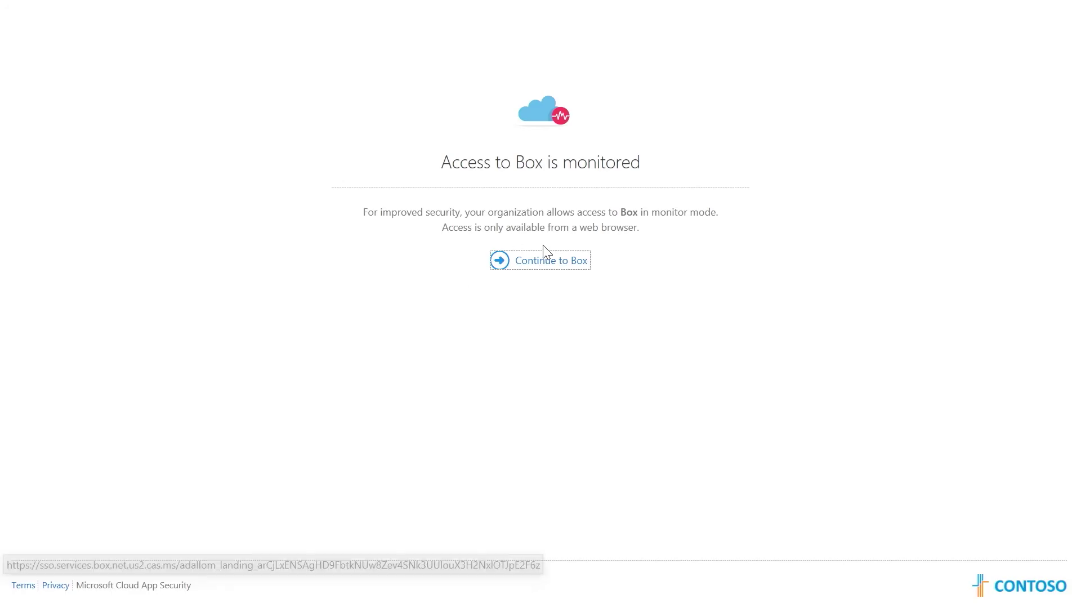
Continue past the monitoring notice and preview Employees SSN information.docx from All Files.
click(559, 262)
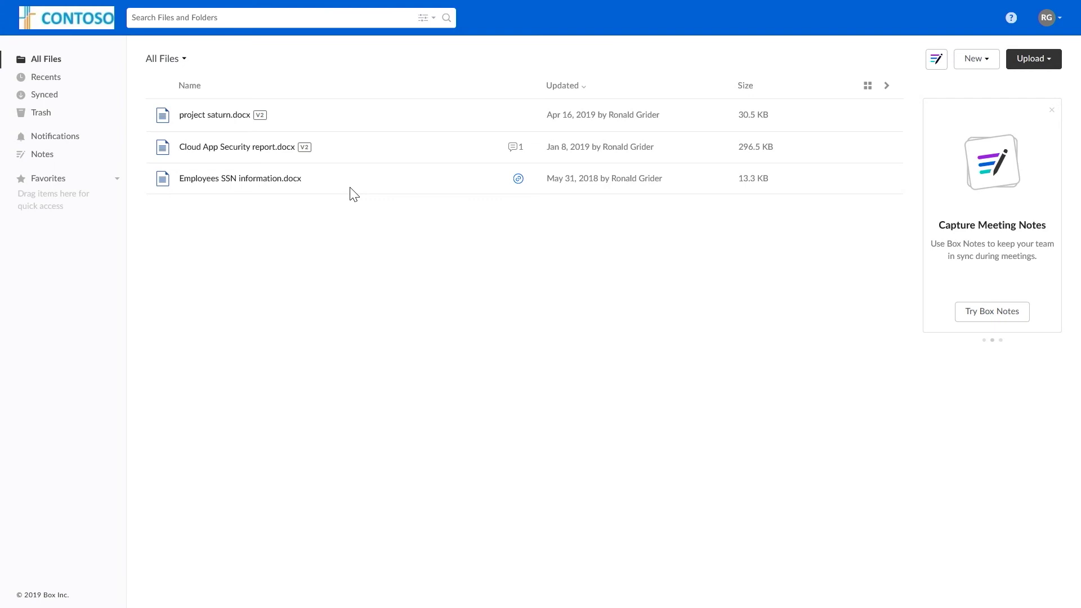
click(258, 184)
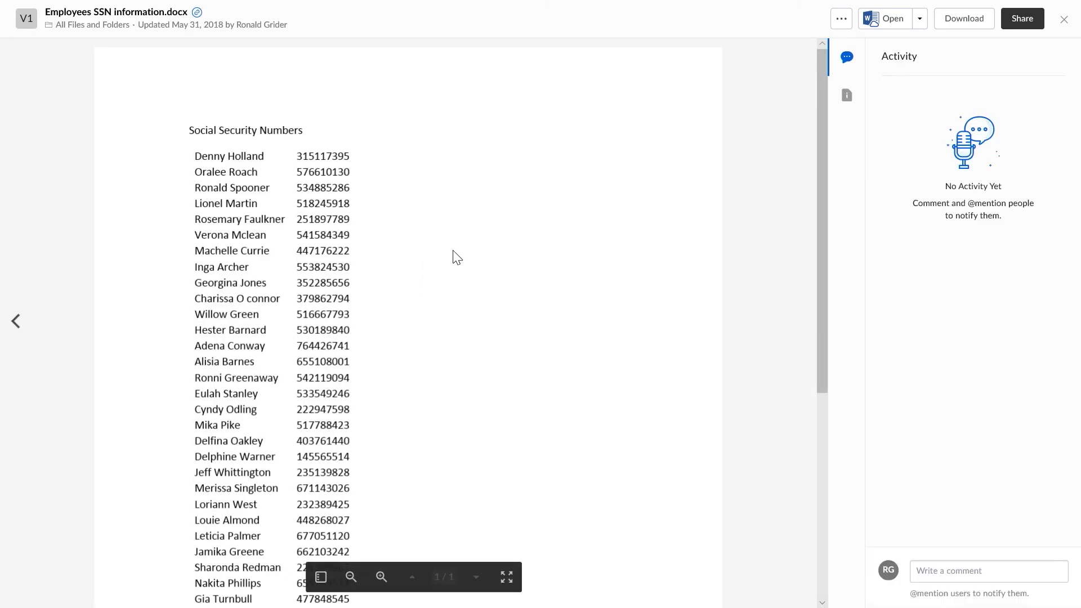
click(967, 23)
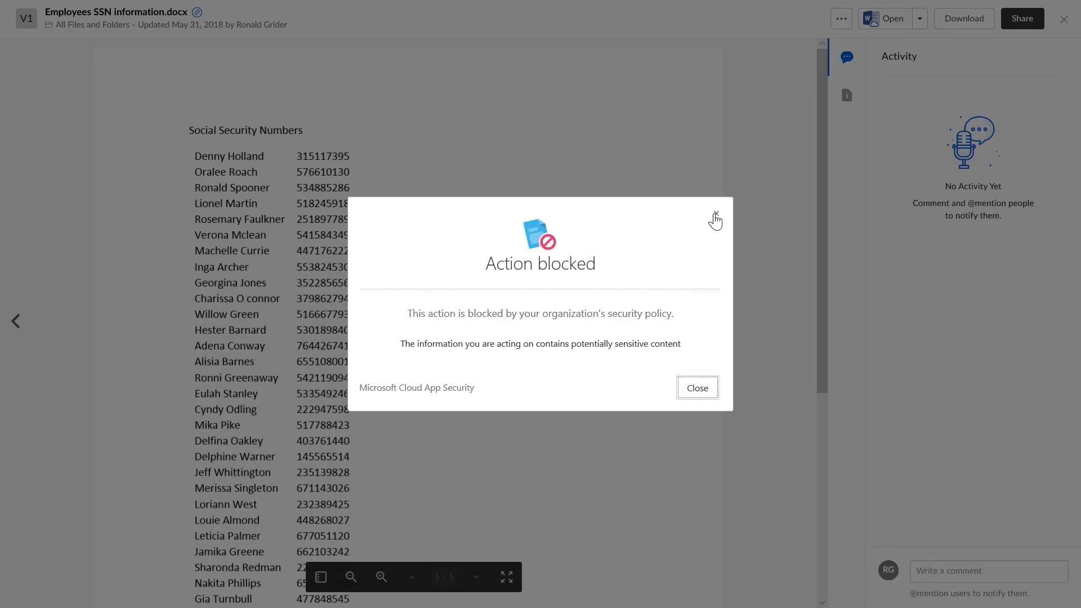
click(715, 215)
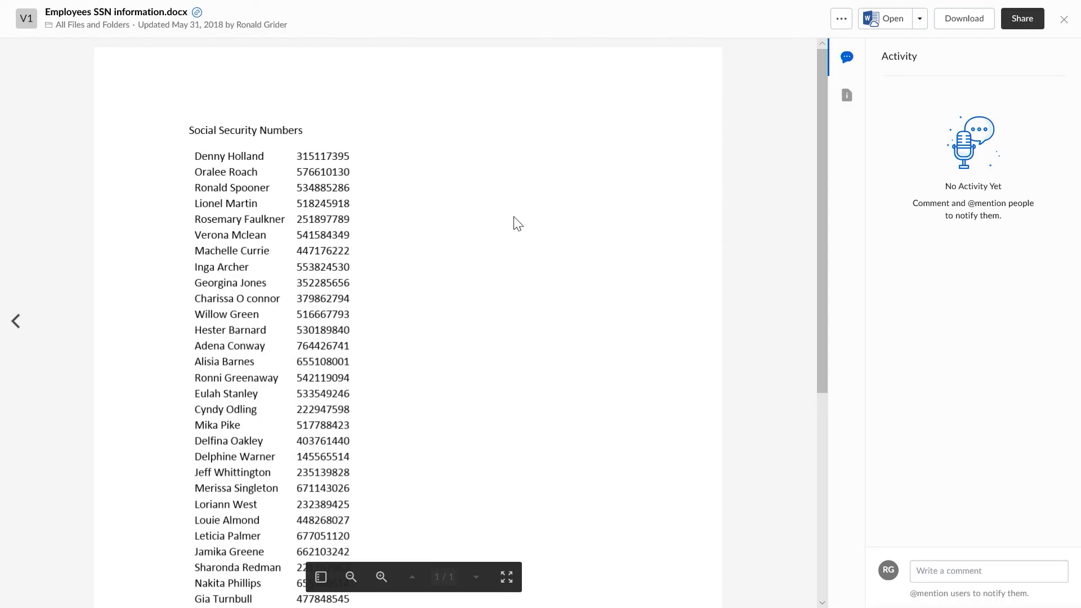
key(ctrl+p)
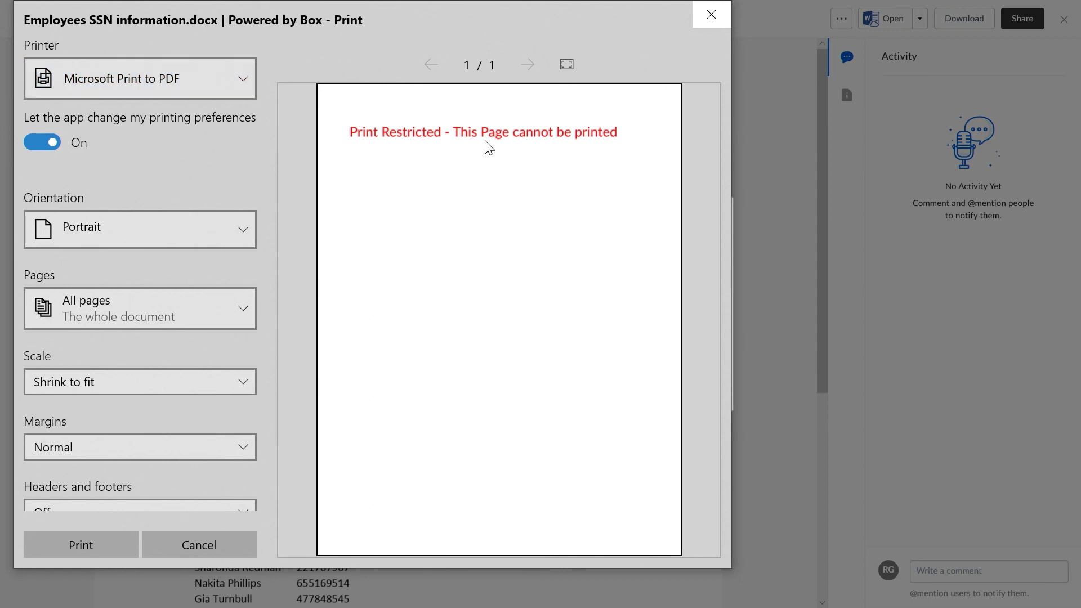
click(707, 17)
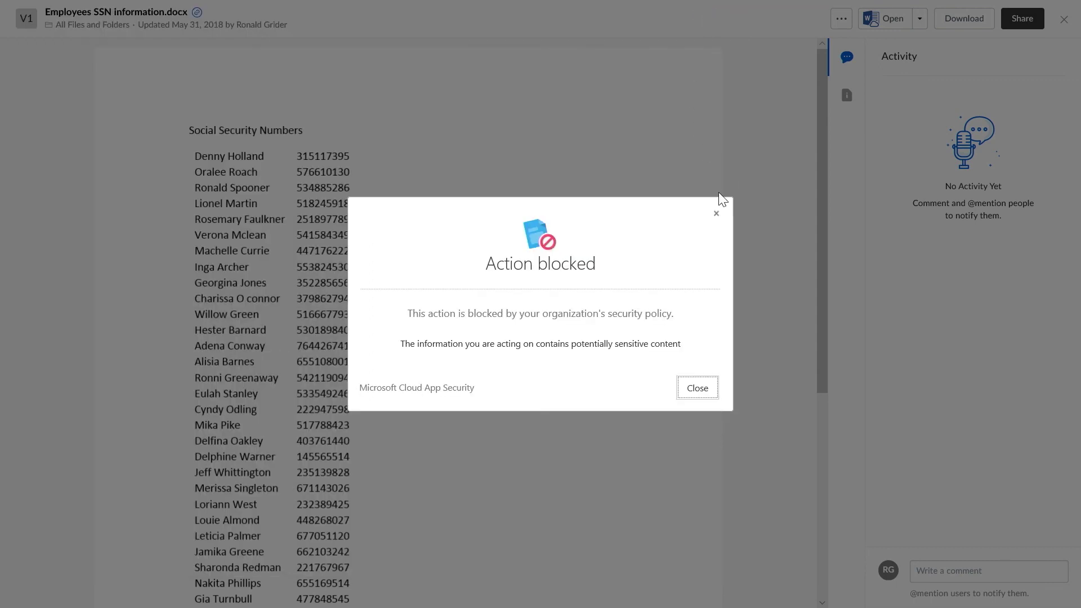
click(716, 213)
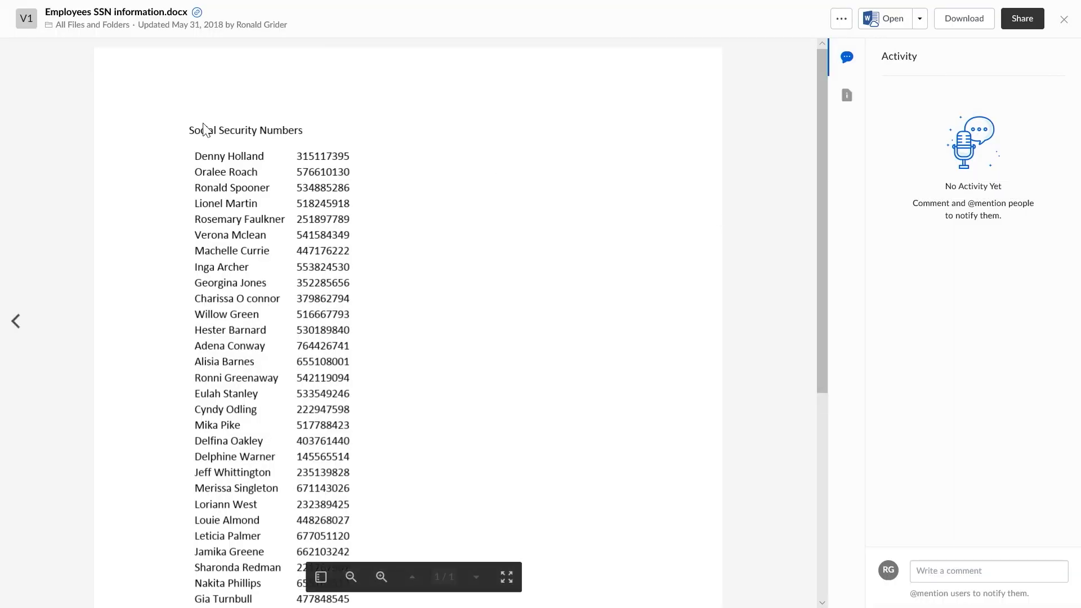
Select the heading and top rows of the SSN list and try copying them with Ctrl+C.
drag(188, 133, 360, 398)
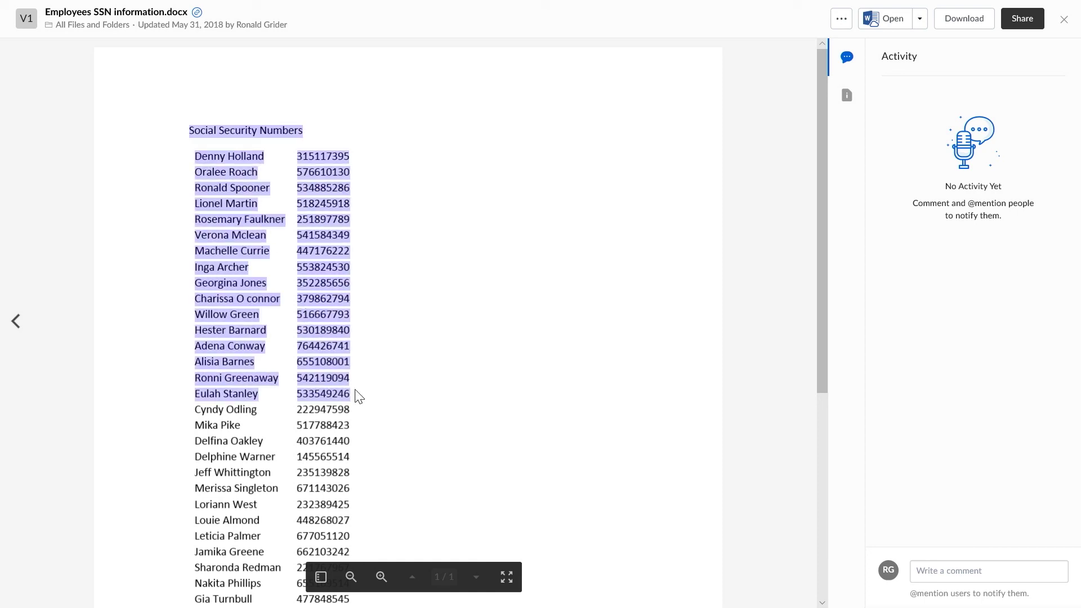
key(ctrl+c)
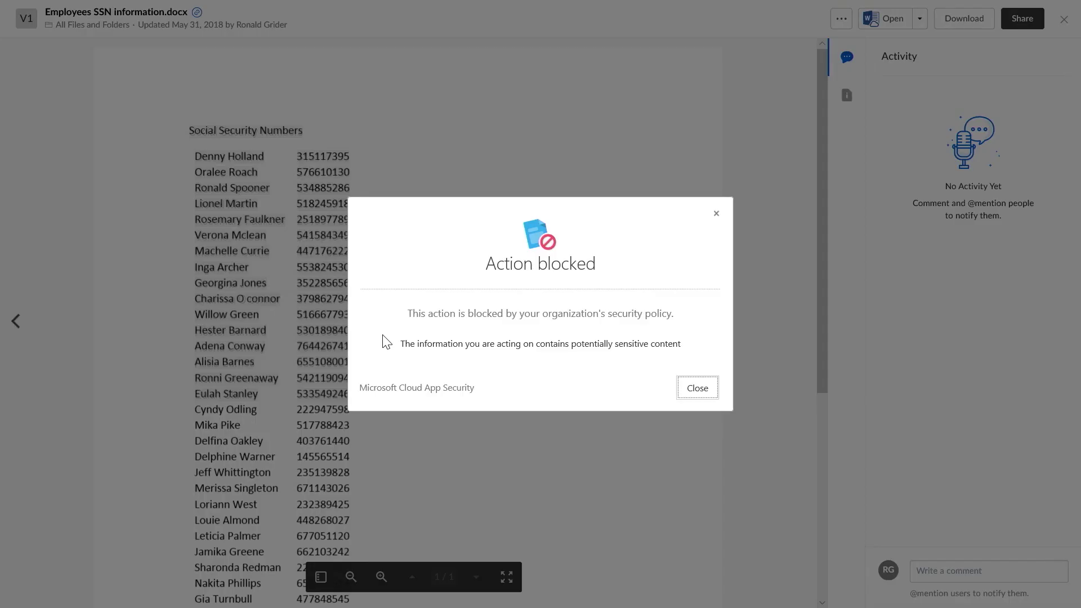